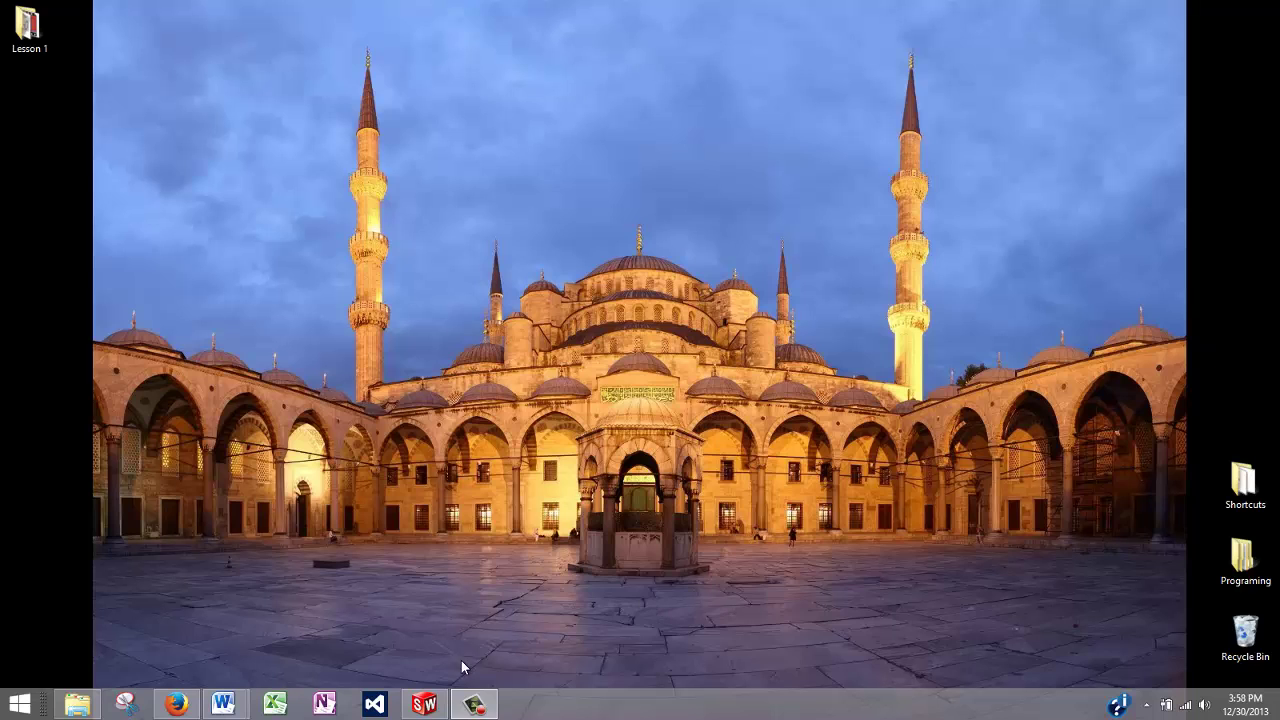
Restore the SolidWorks window and begin recording a macro via Tools > Macro > Record.
click(430, 704)
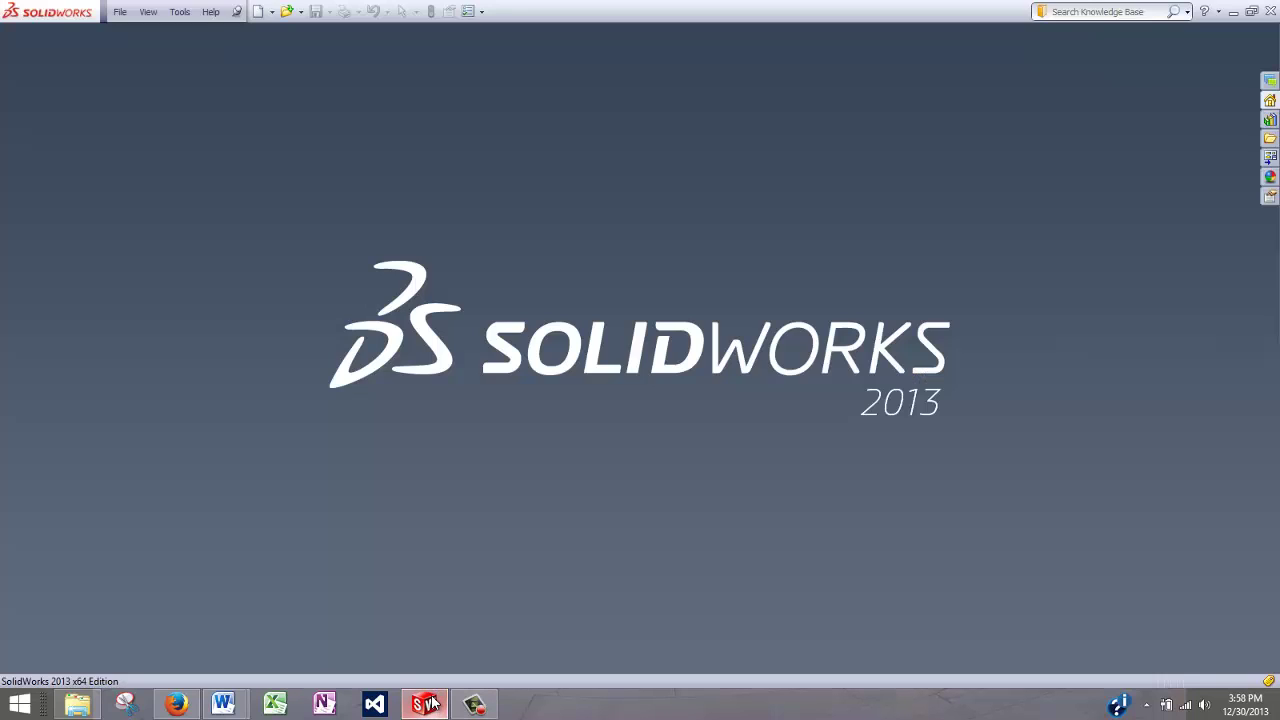
click(180, 12)
mouse_move(199, 76)
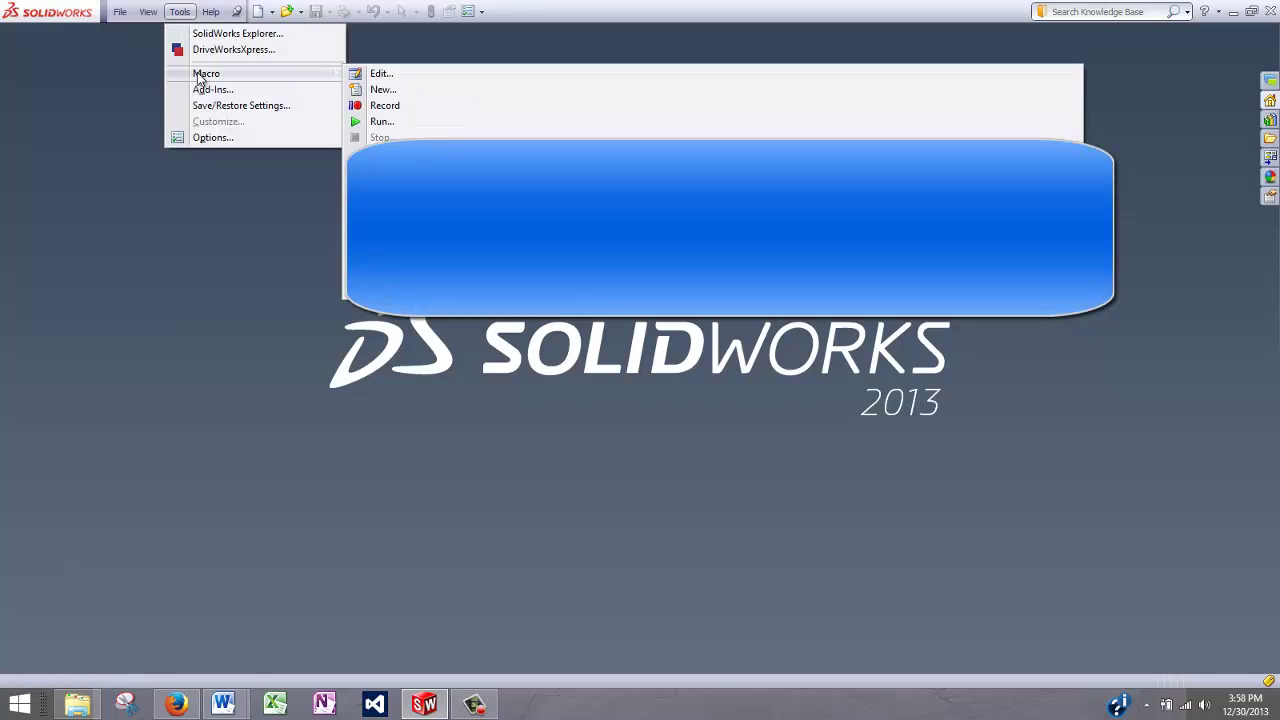
click(384, 108)
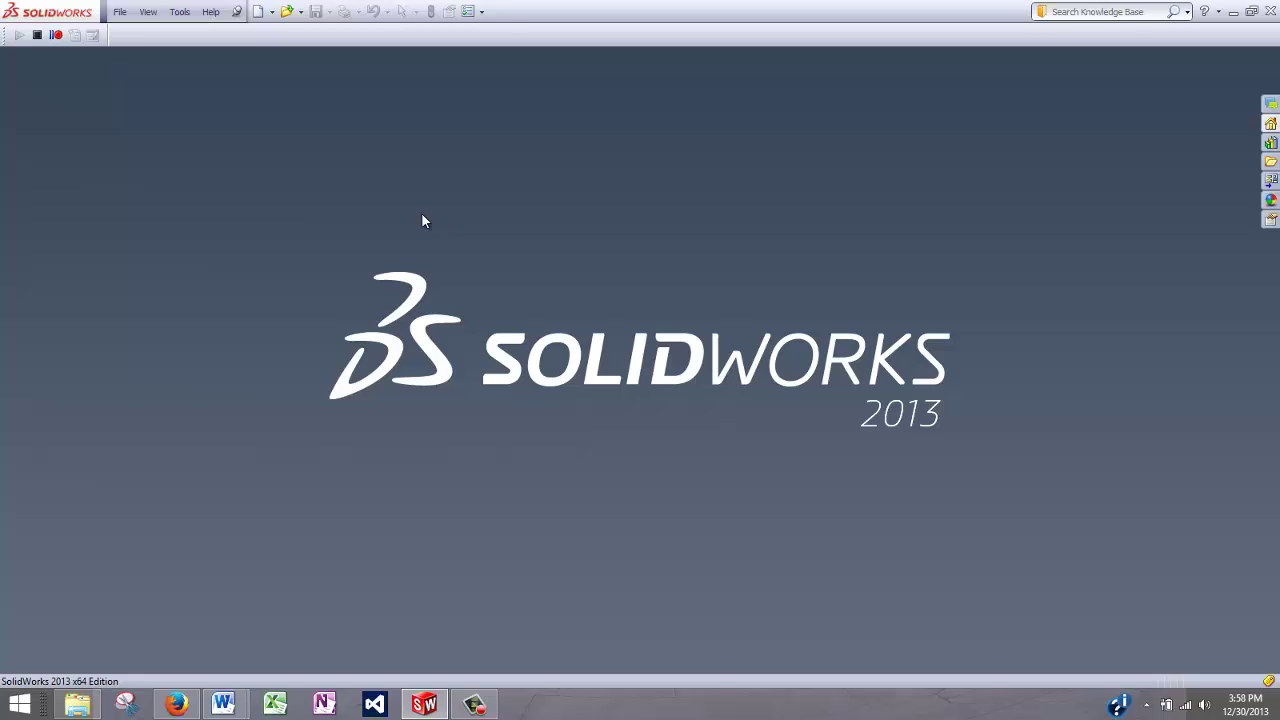
Create a new Part document and maximize the Part1 window.
click(120, 12)
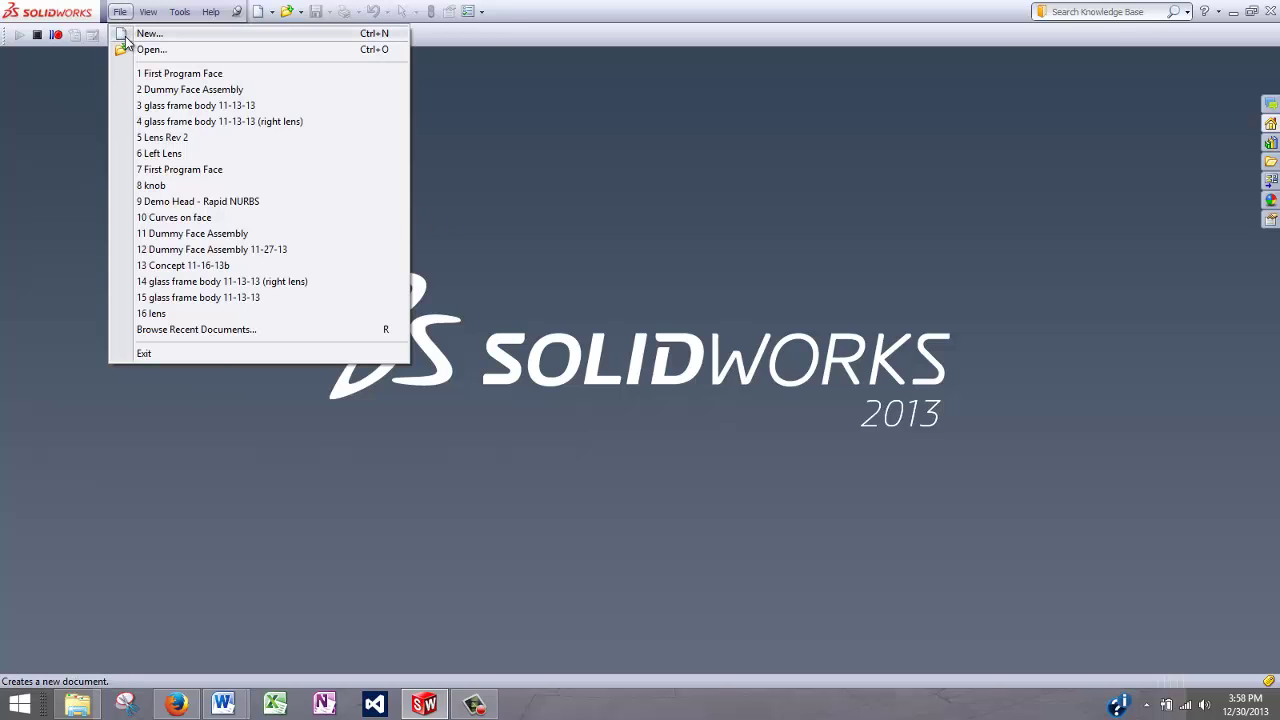
click(125, 35)
click(560, 520)
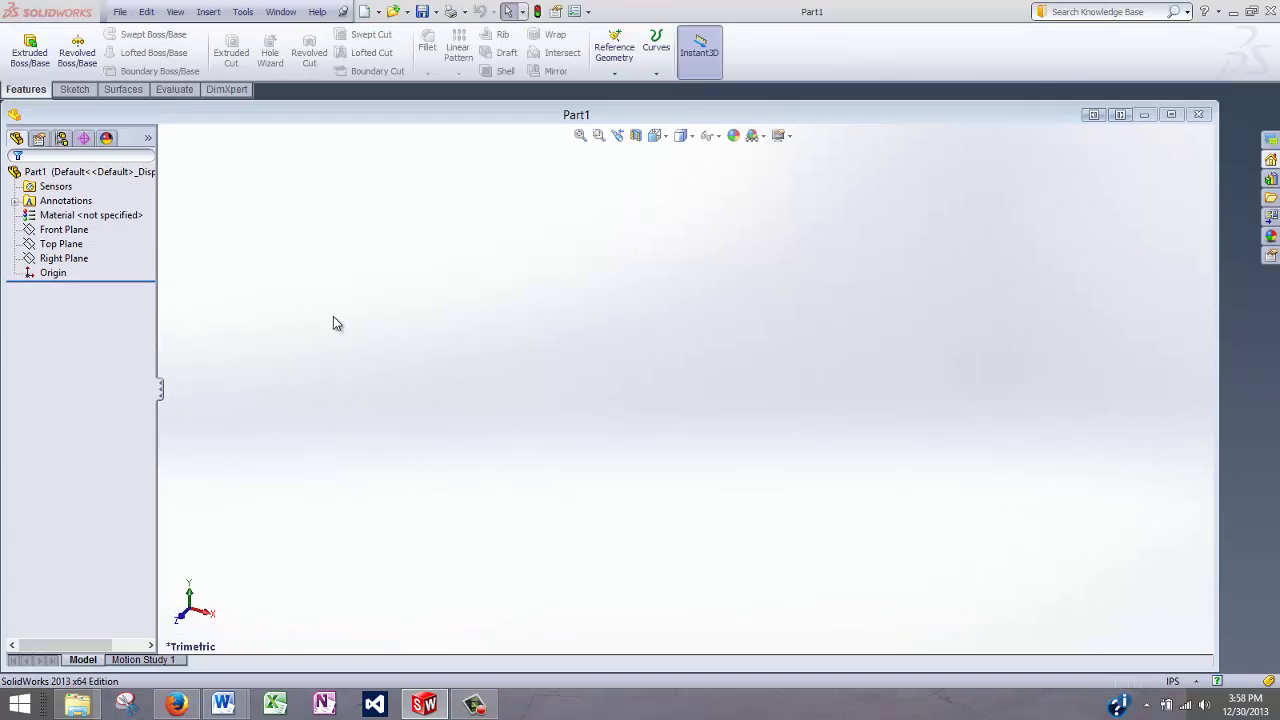
click(1171, 114)
Sketch a center rectangle anchored at the origin on the Front Plane.
right_click(55, 205)
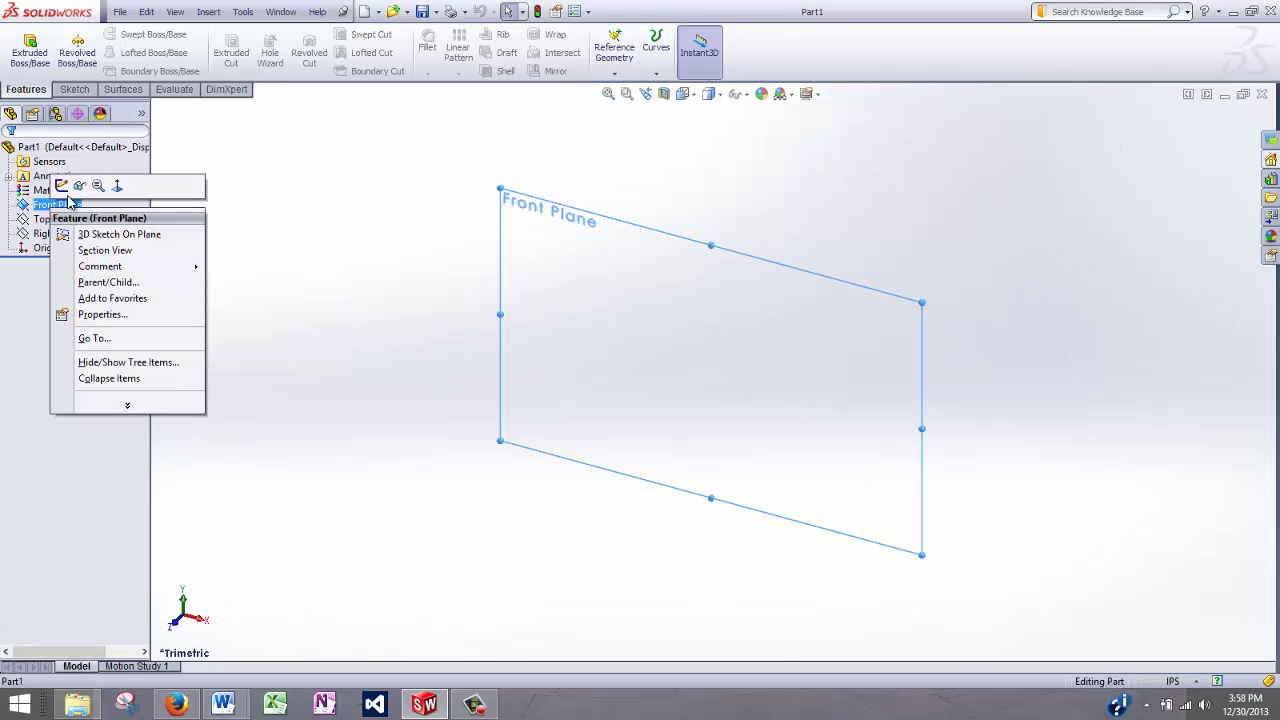
click(62, 185)
click(97, 52)
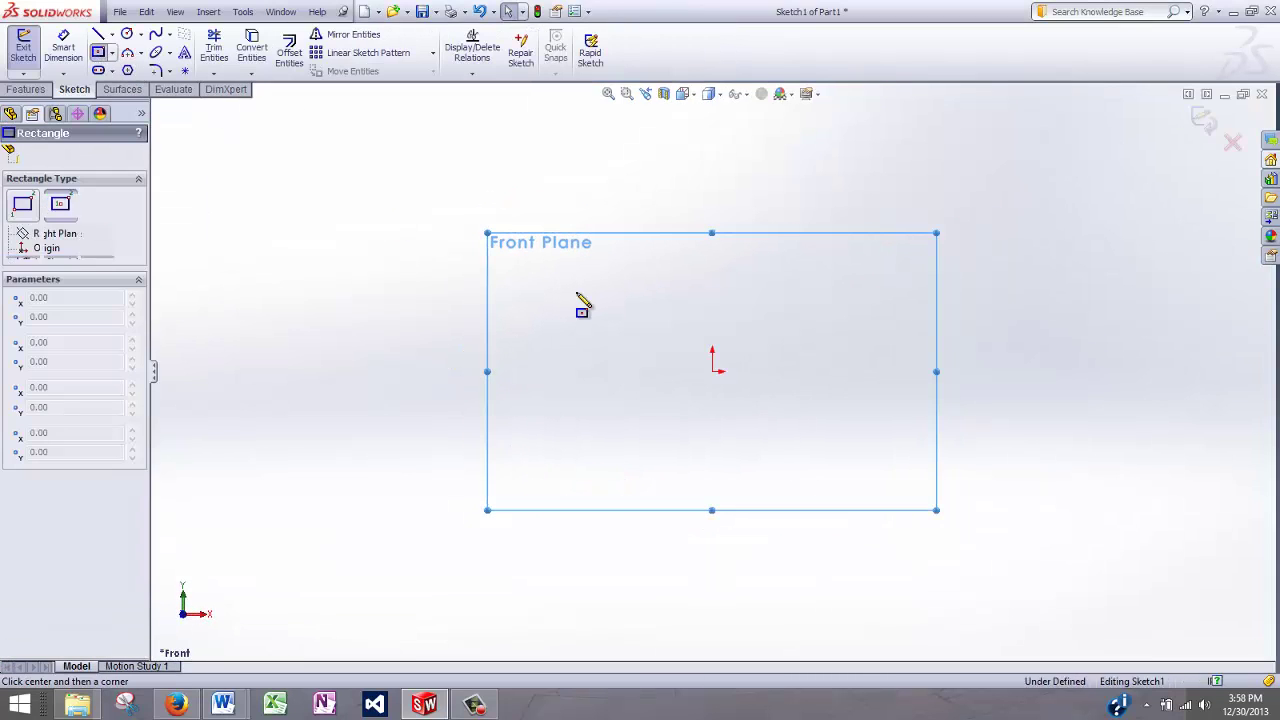
click(712, 371)
click(897, 231)
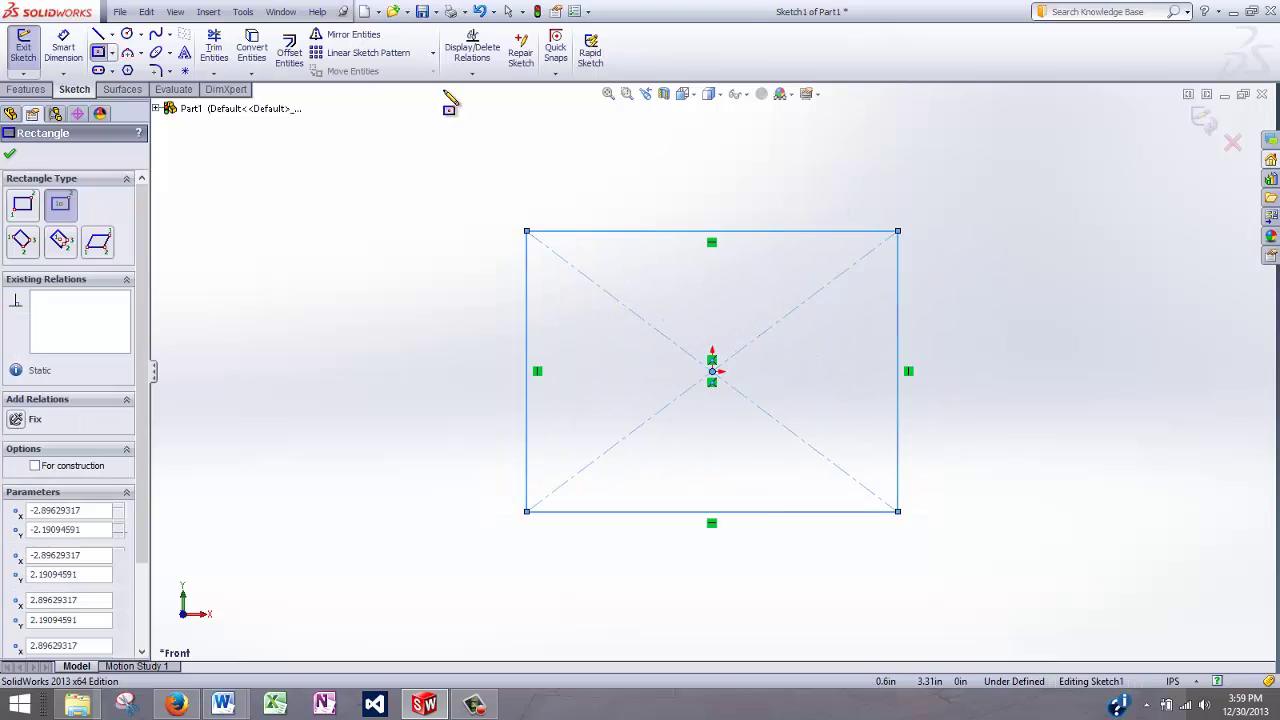
Extrude the rectangle 2 in into a solid block and orbit to view it.
click(26, 89)
click(30, 55)
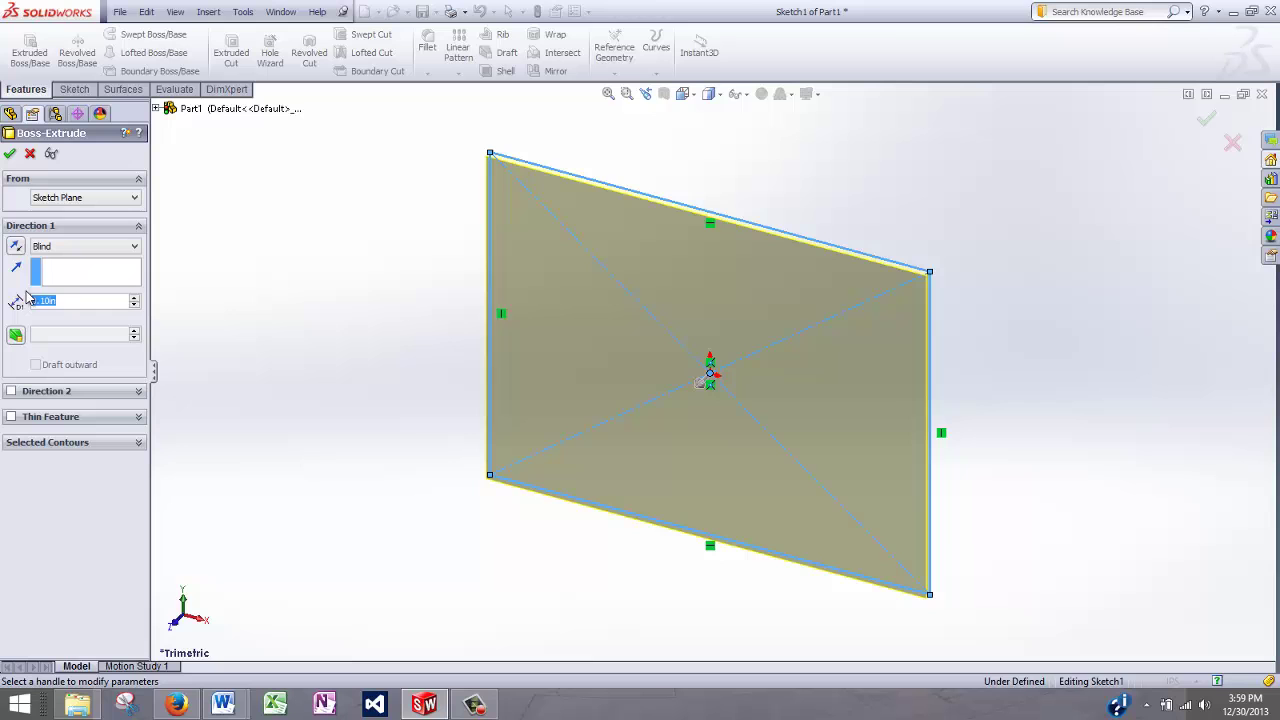
text(2.)
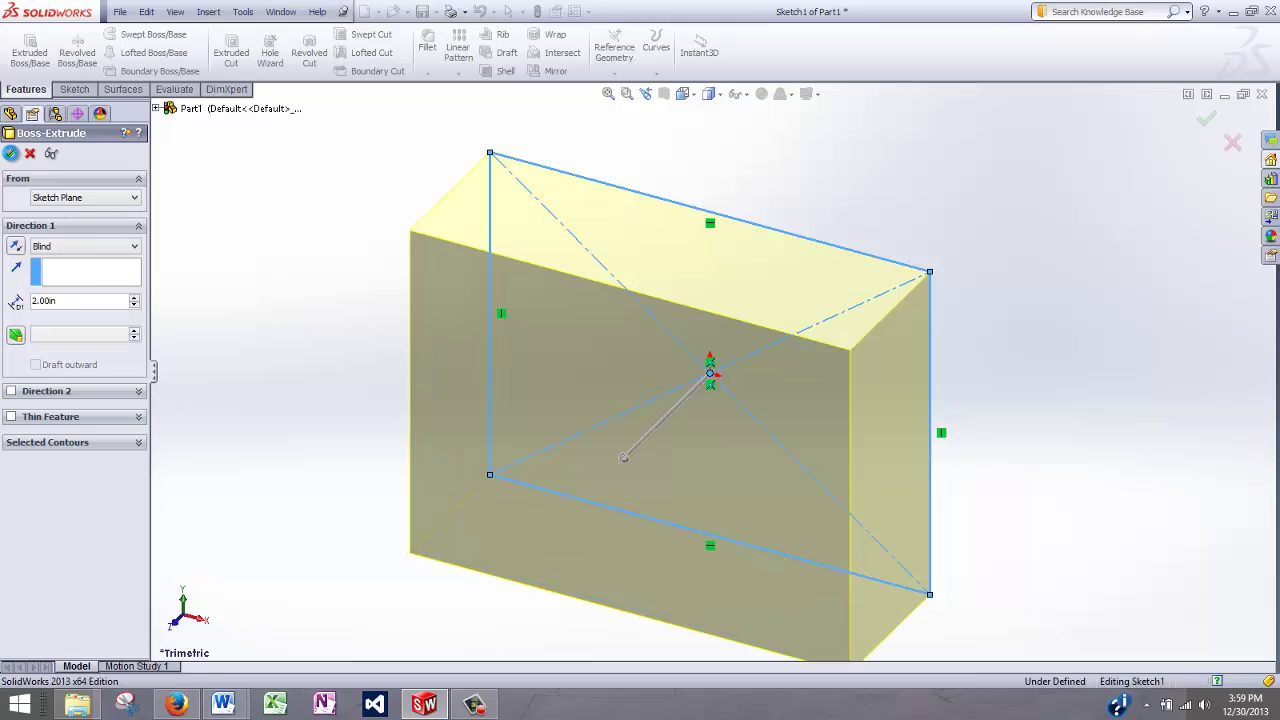
click(10, 155)
middle_drag(326, 317, 629, 212)
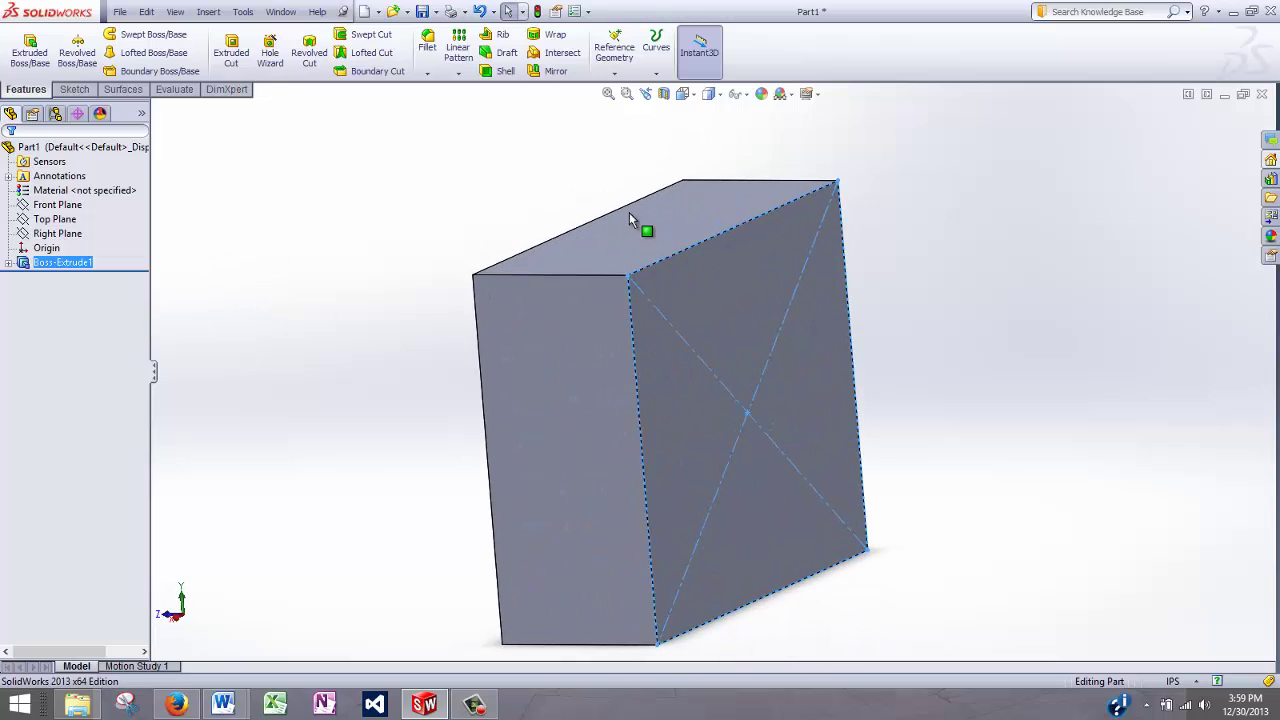
Stop the macro recording and save it as 'Making a cube' in Lesson 1.
click(445, 179)
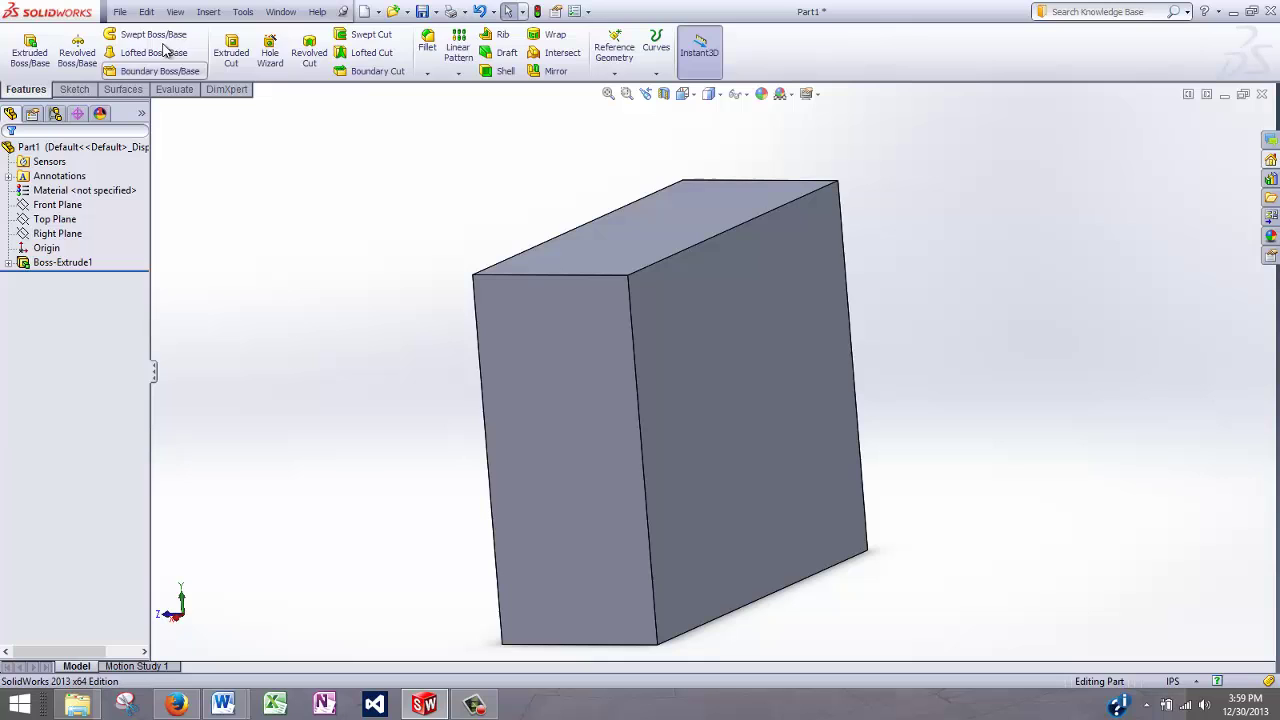
click(241, 18)
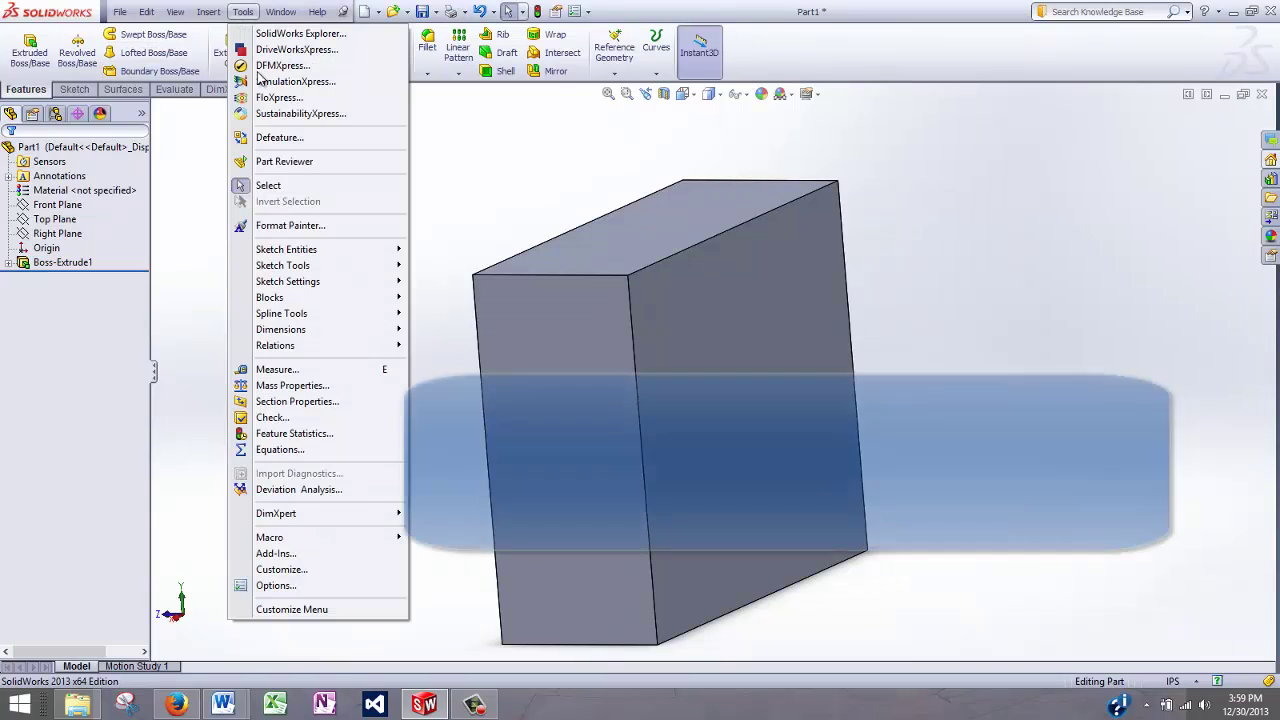
mouse_move(290, 537)
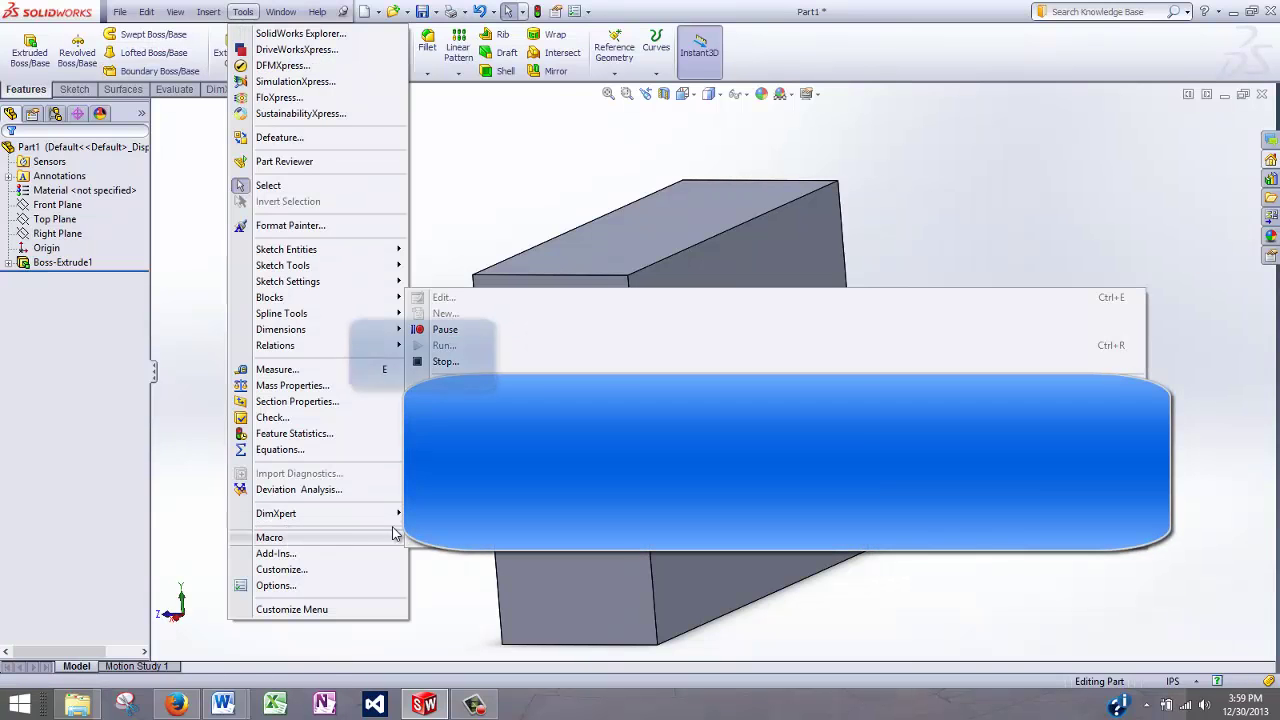
click(450, 329)
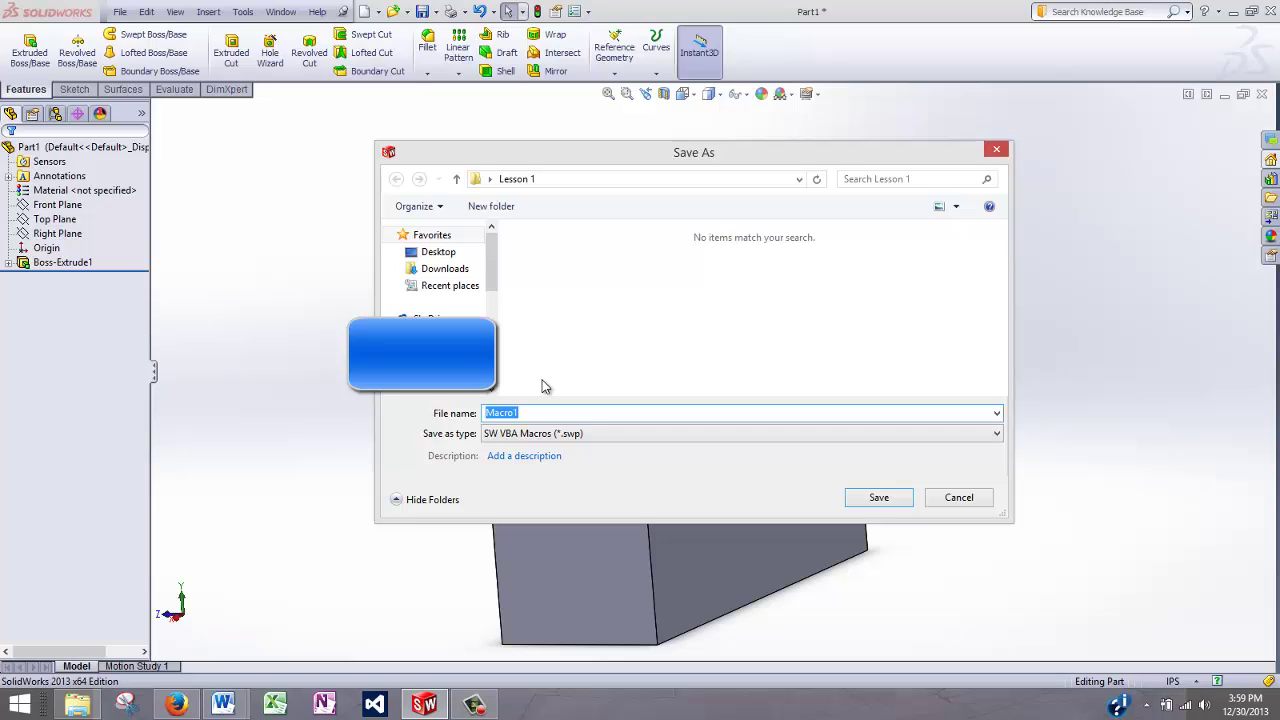
text(Making a cube)
key(Return)
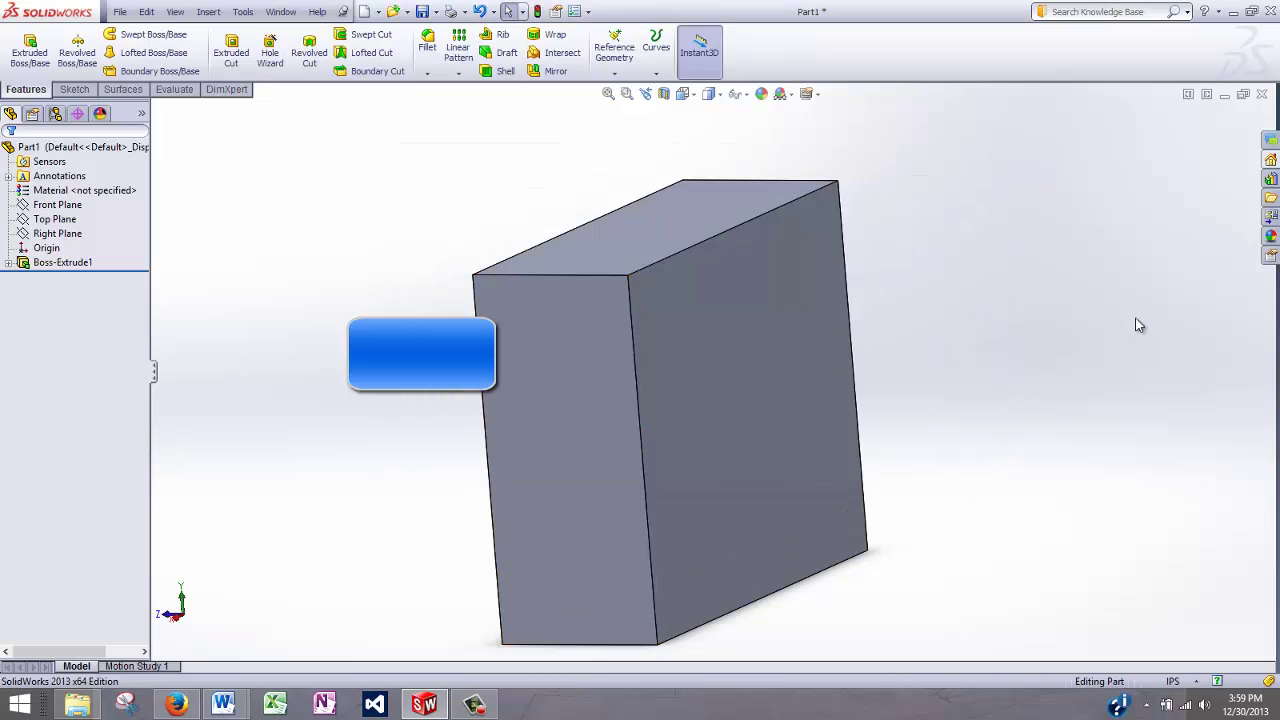
click(1262, 94)
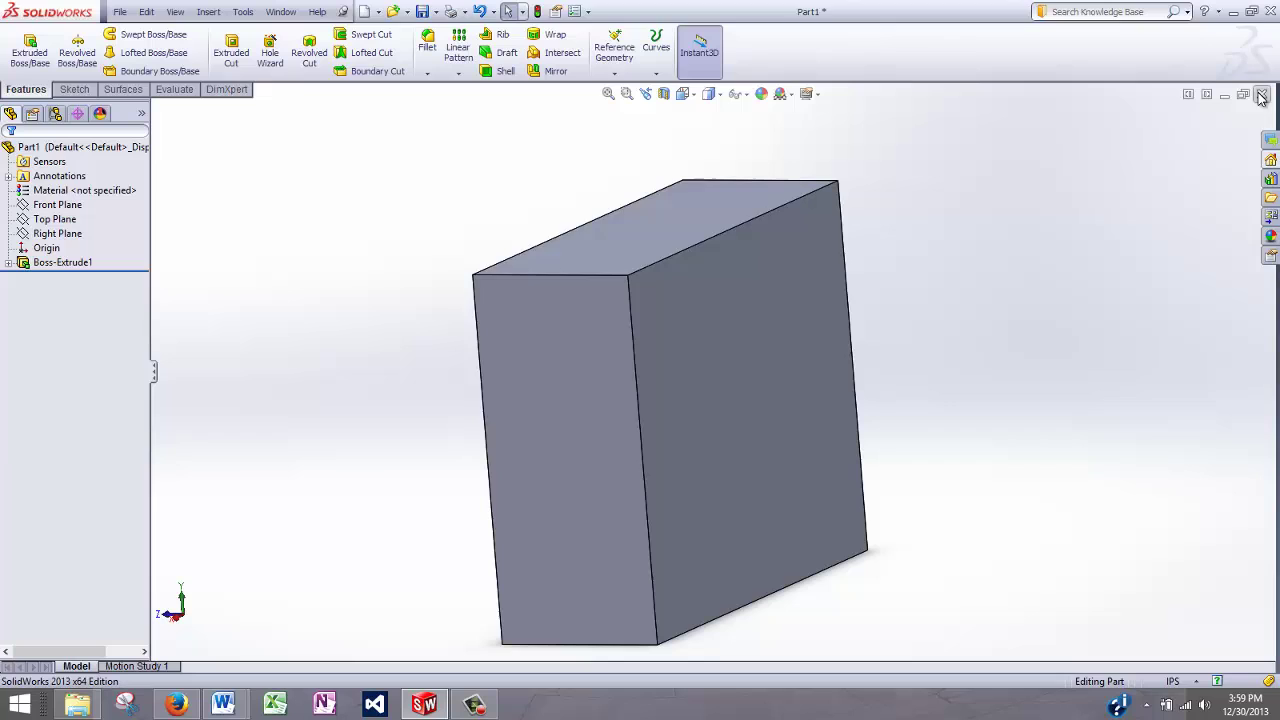
click(660, 380)
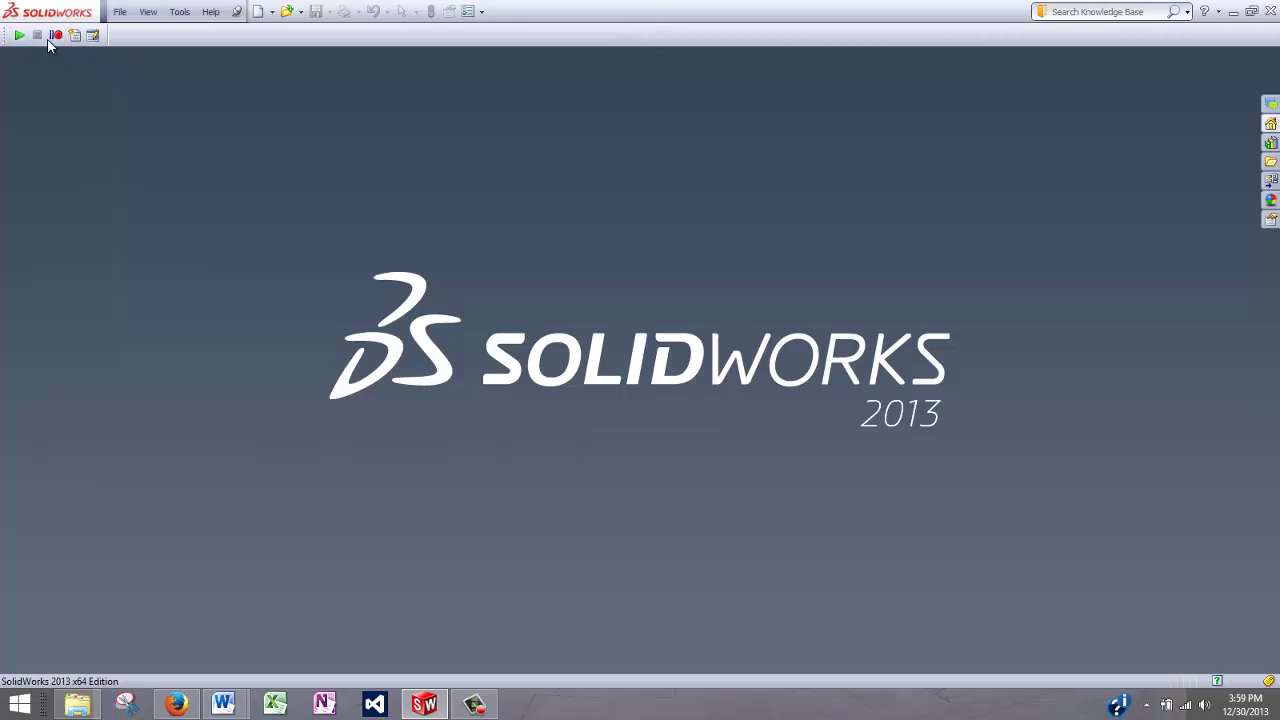
right_click(675, 13)
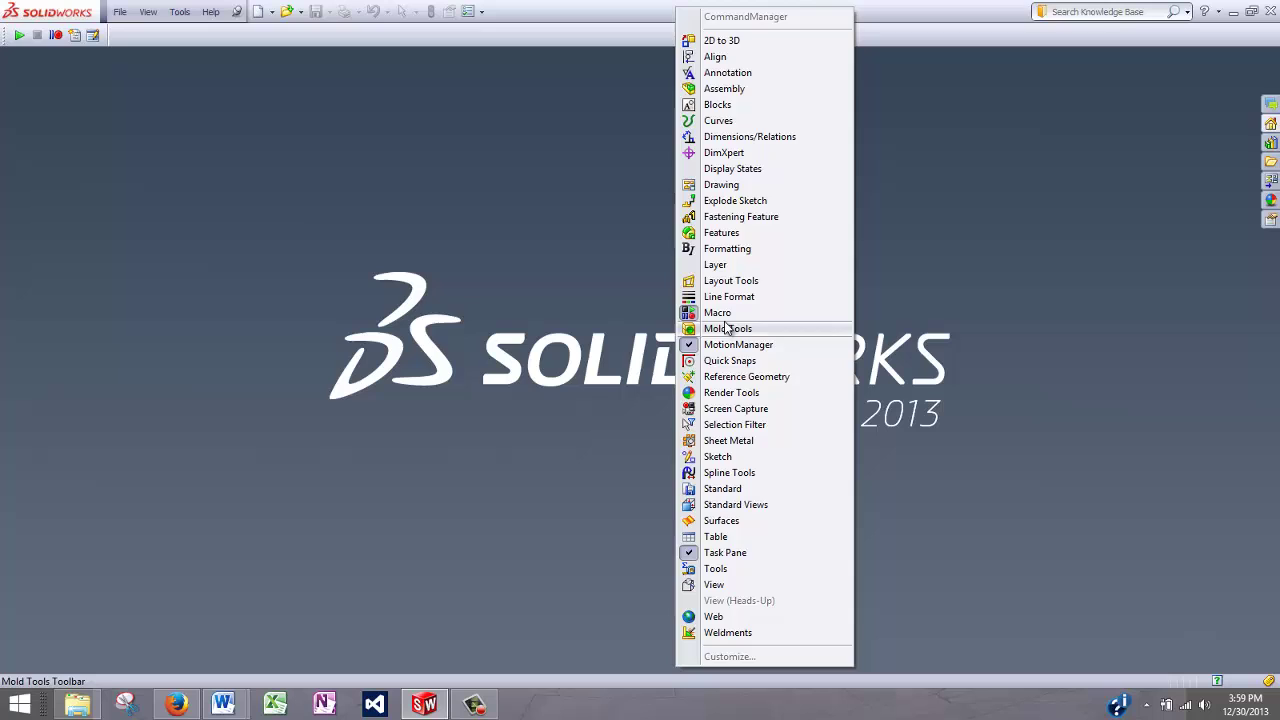
click(696, 312)
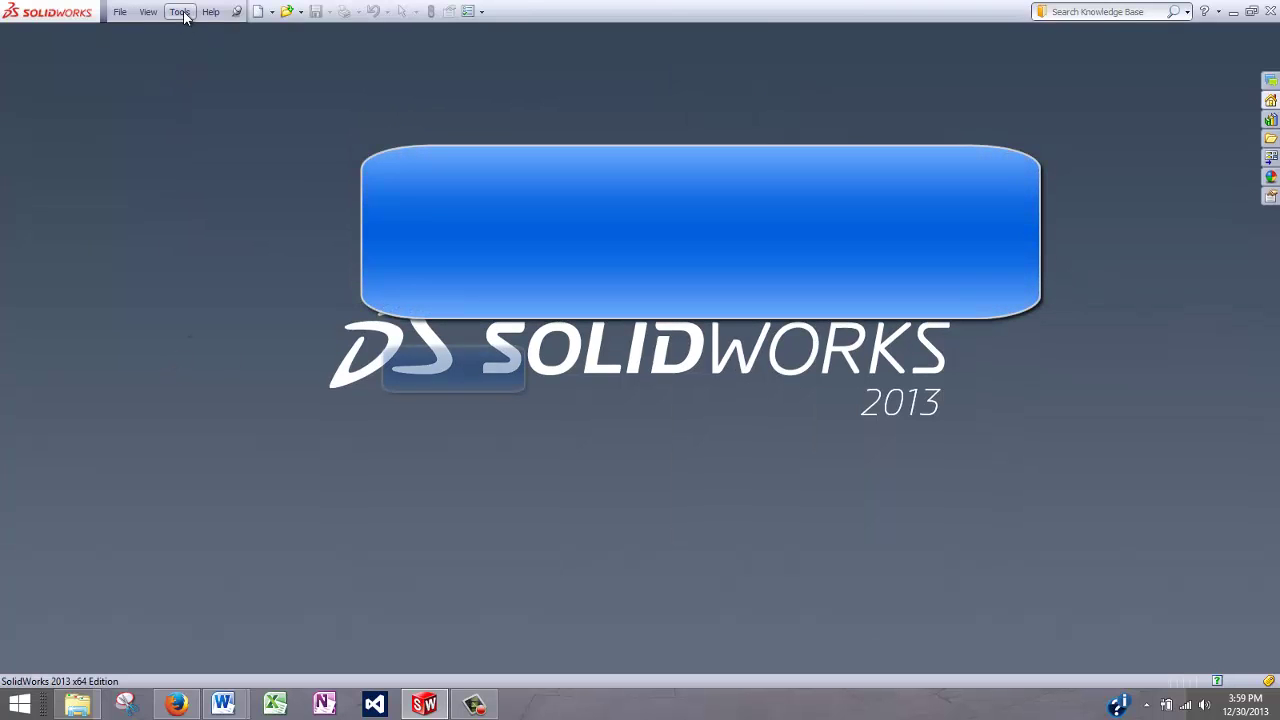
click(180, 12)
mouse_move(203, 74)
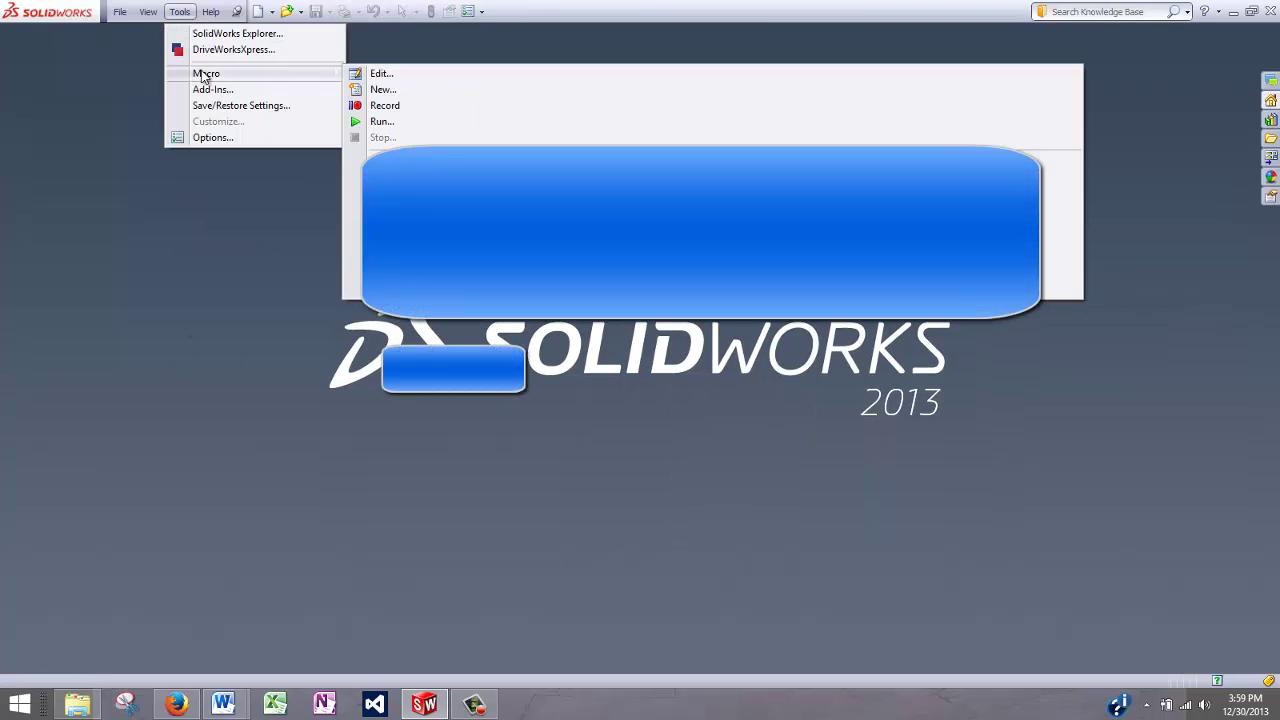
click(374, 123)
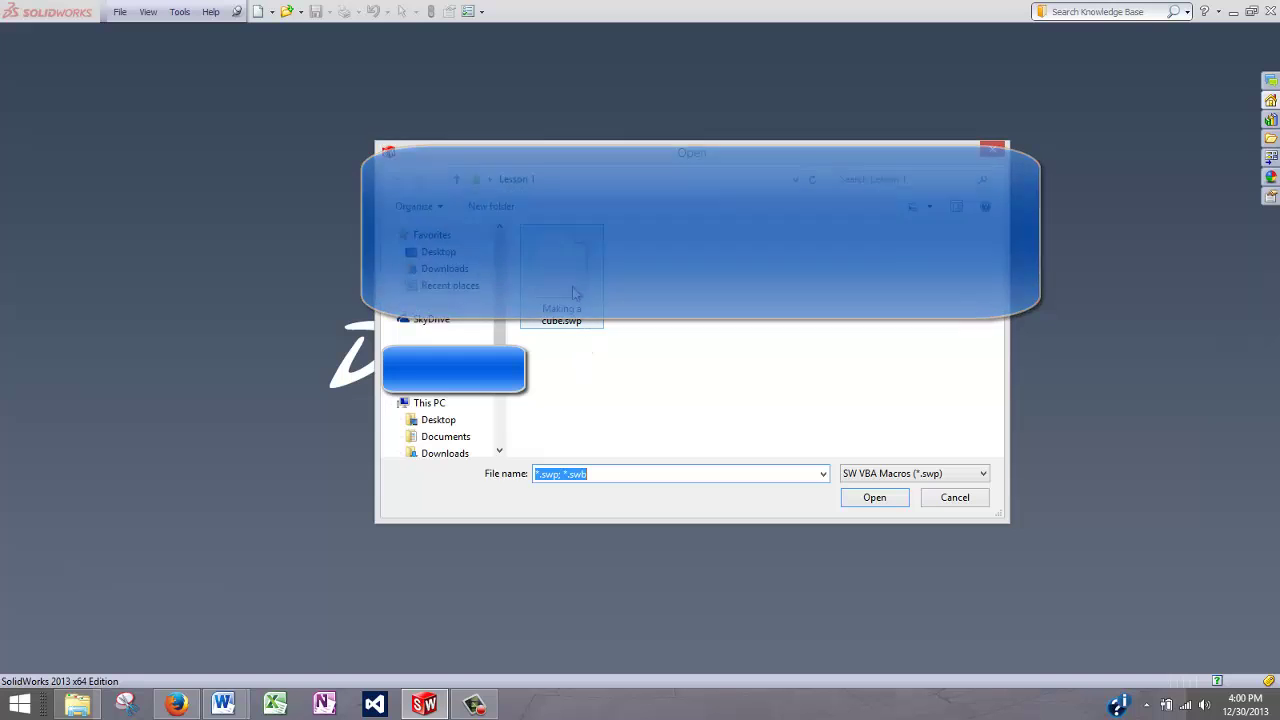
click(600, 276)
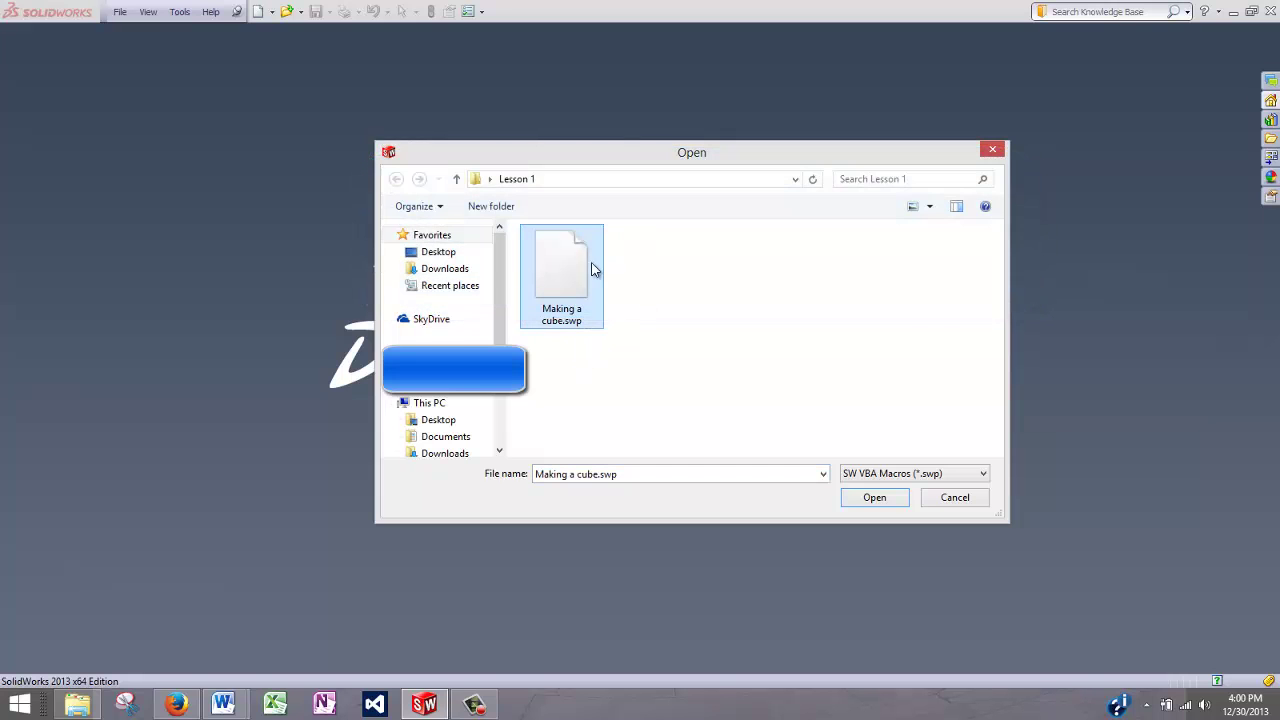
click(884, 497)
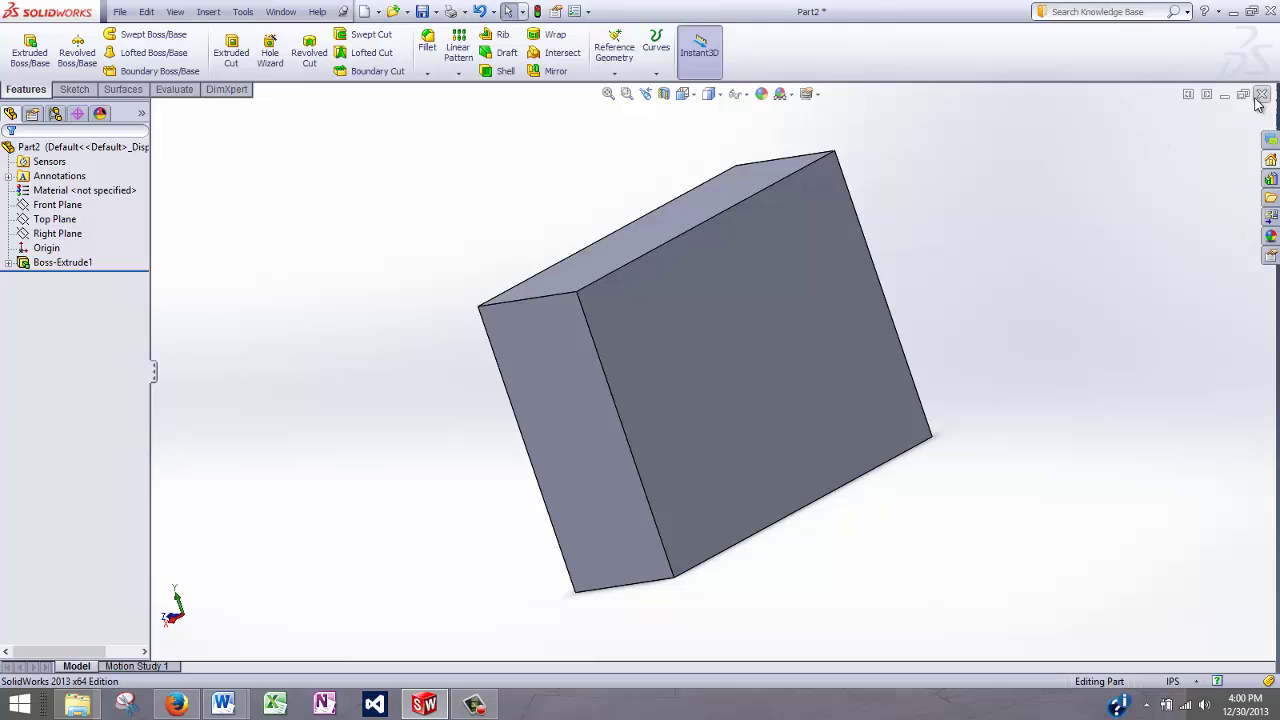
Turn on the Macro toolbar from the toolbar area's right-click list.
right_click(709, 17)
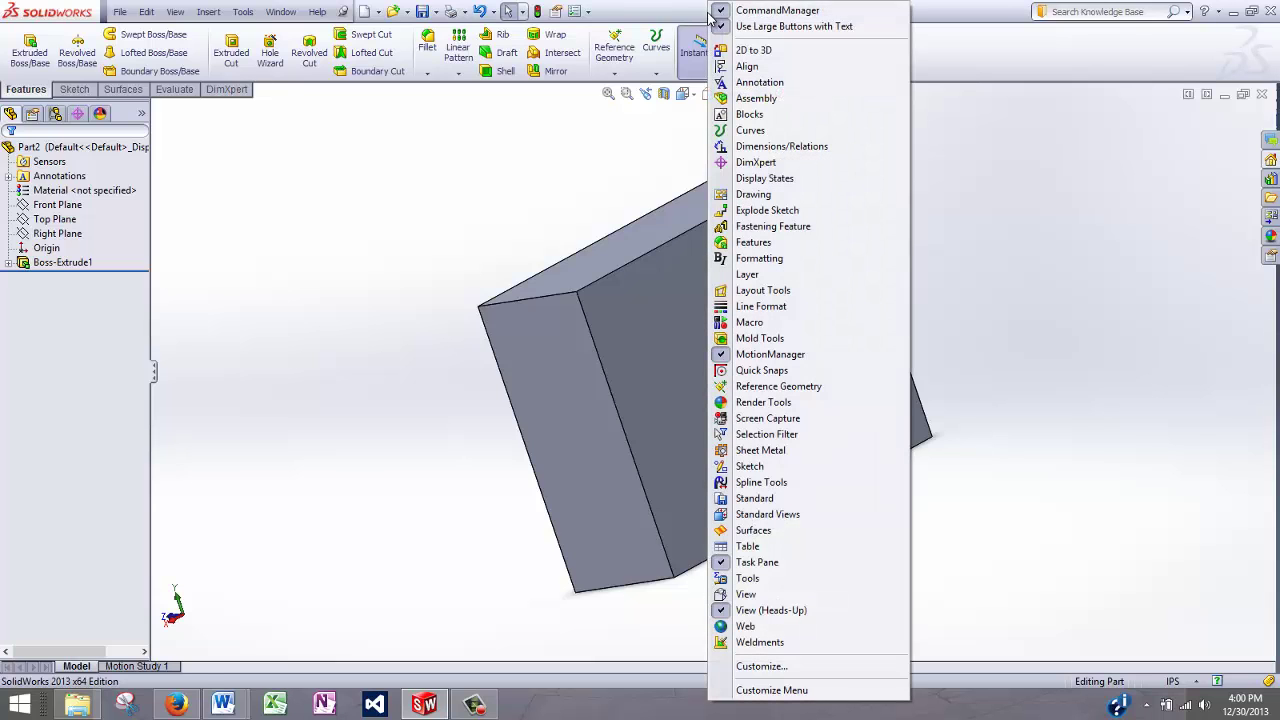
click(765, 322)
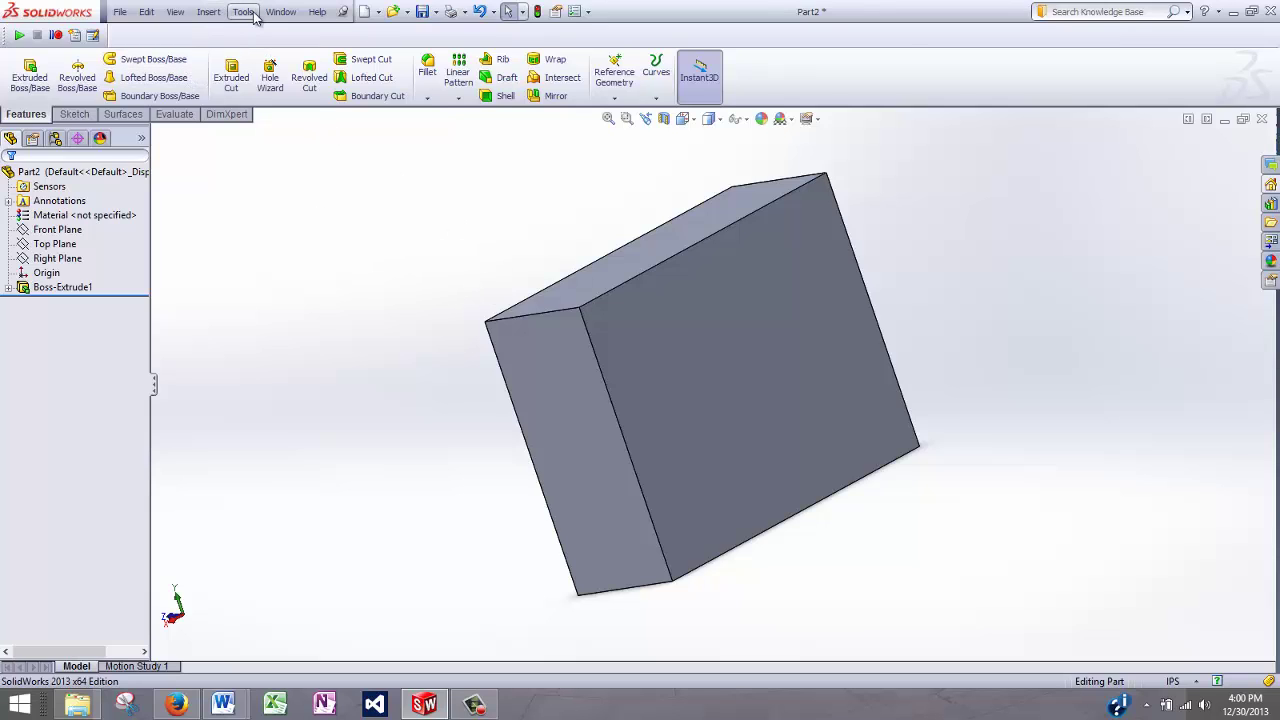
In Customize > Commands > Macro, drag a New Macro Button onto the Macro toolbar.
right_click(664, 15)
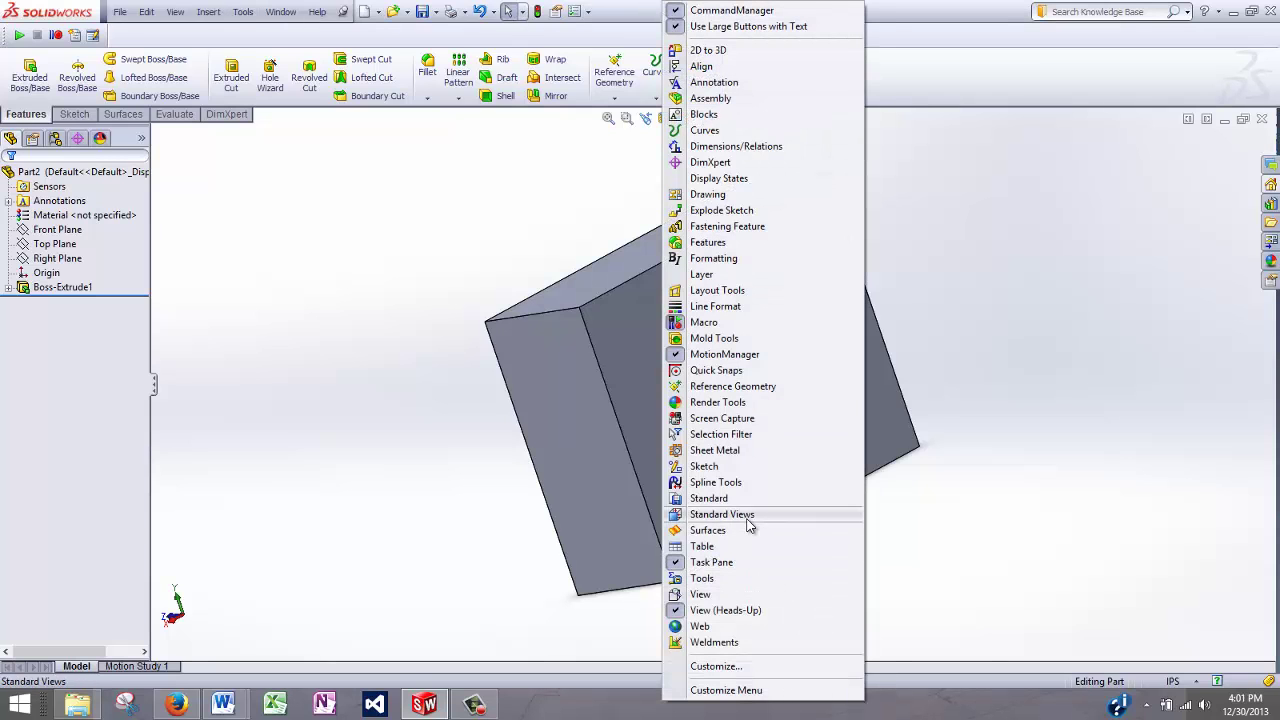
click(713, 666)
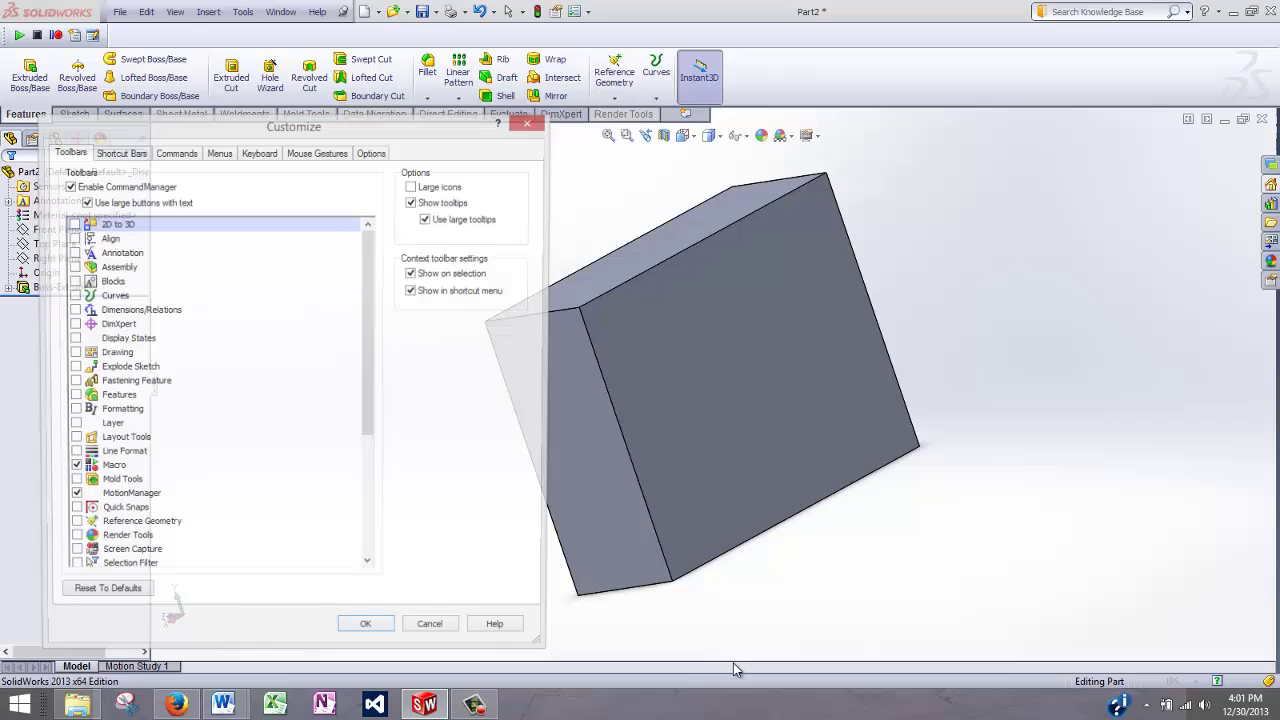
click(182, 154)
click(108, 347)
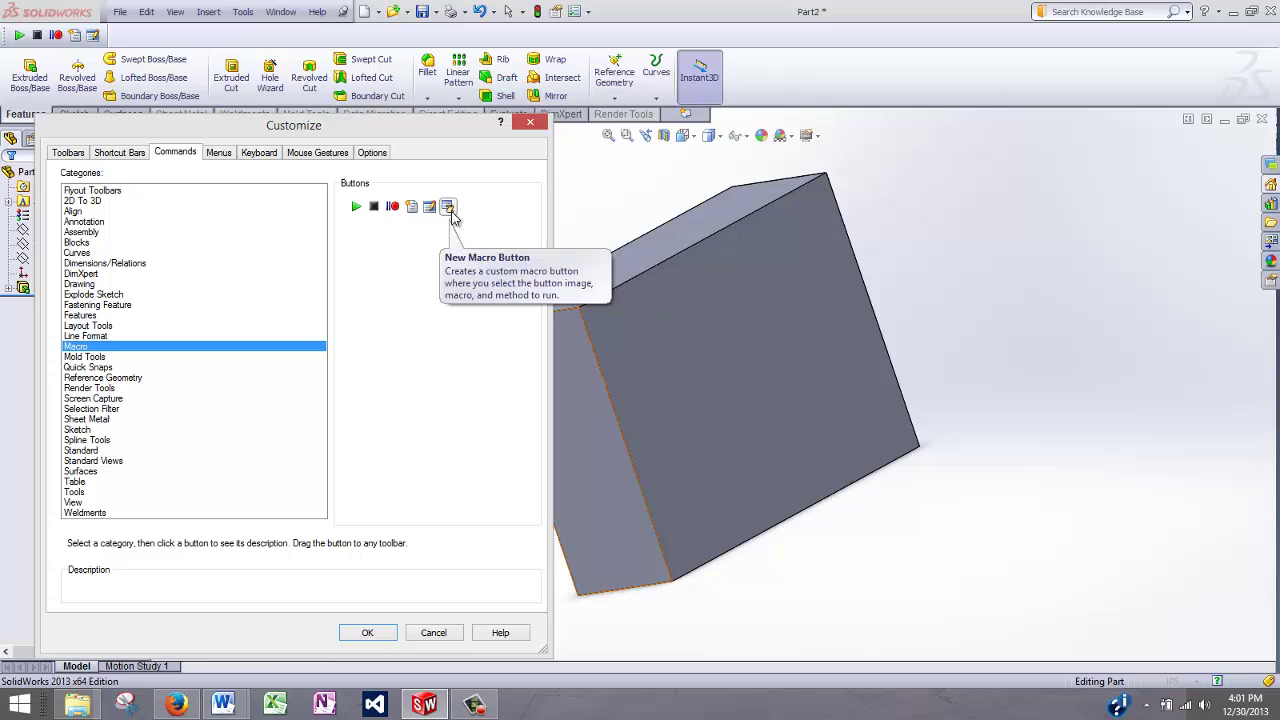
drag(449, 208, 101, 38)
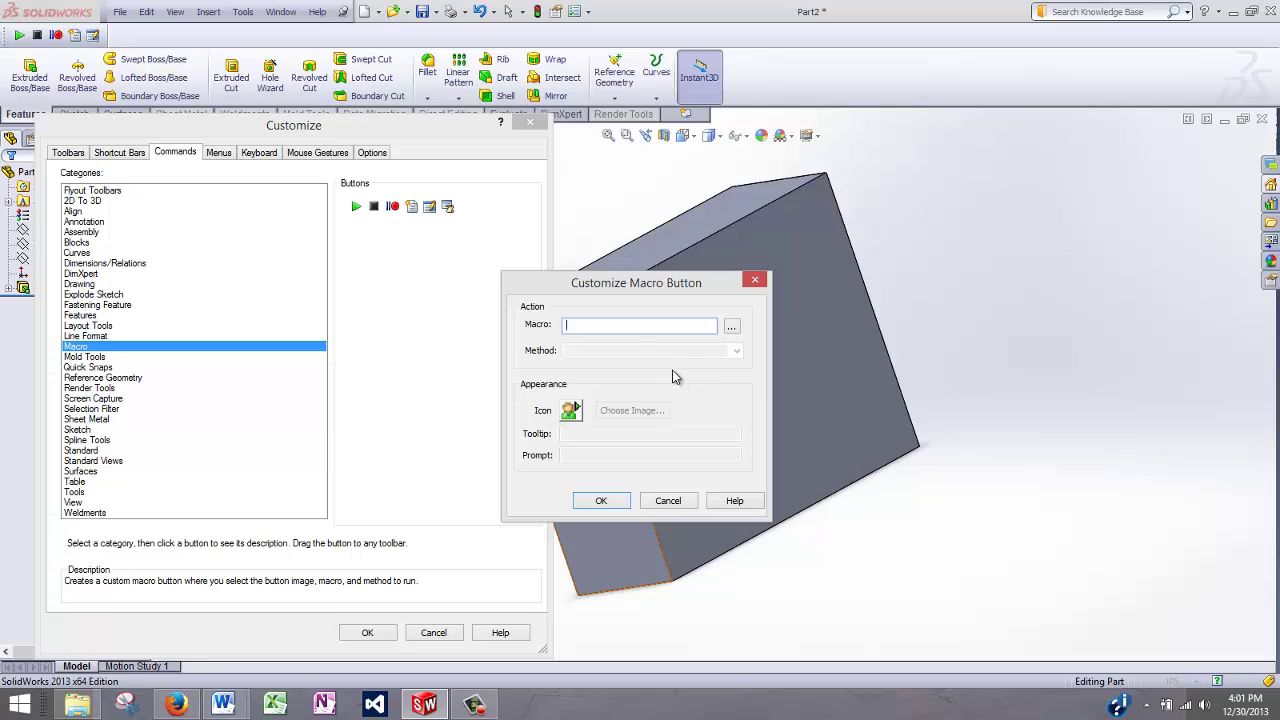
Point the new button at the Making a cube.swp macro file.
click(732, 331)
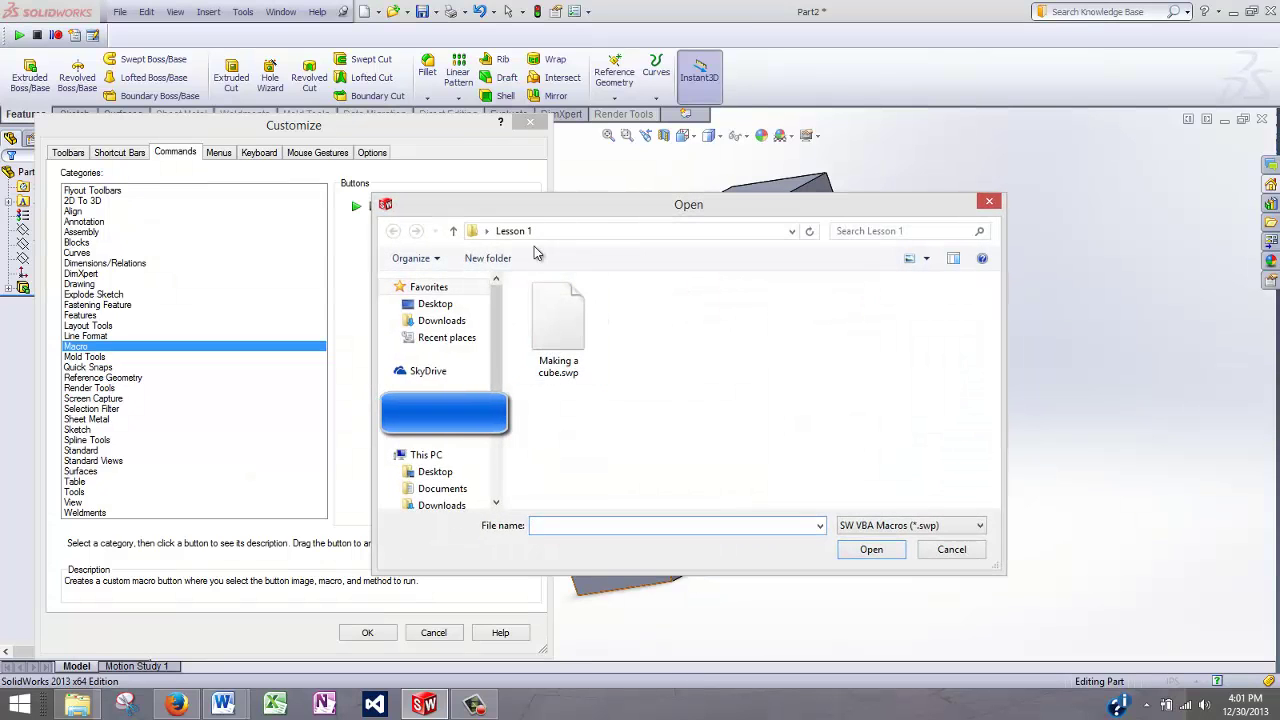
click(558, 330)
click(870, 549)
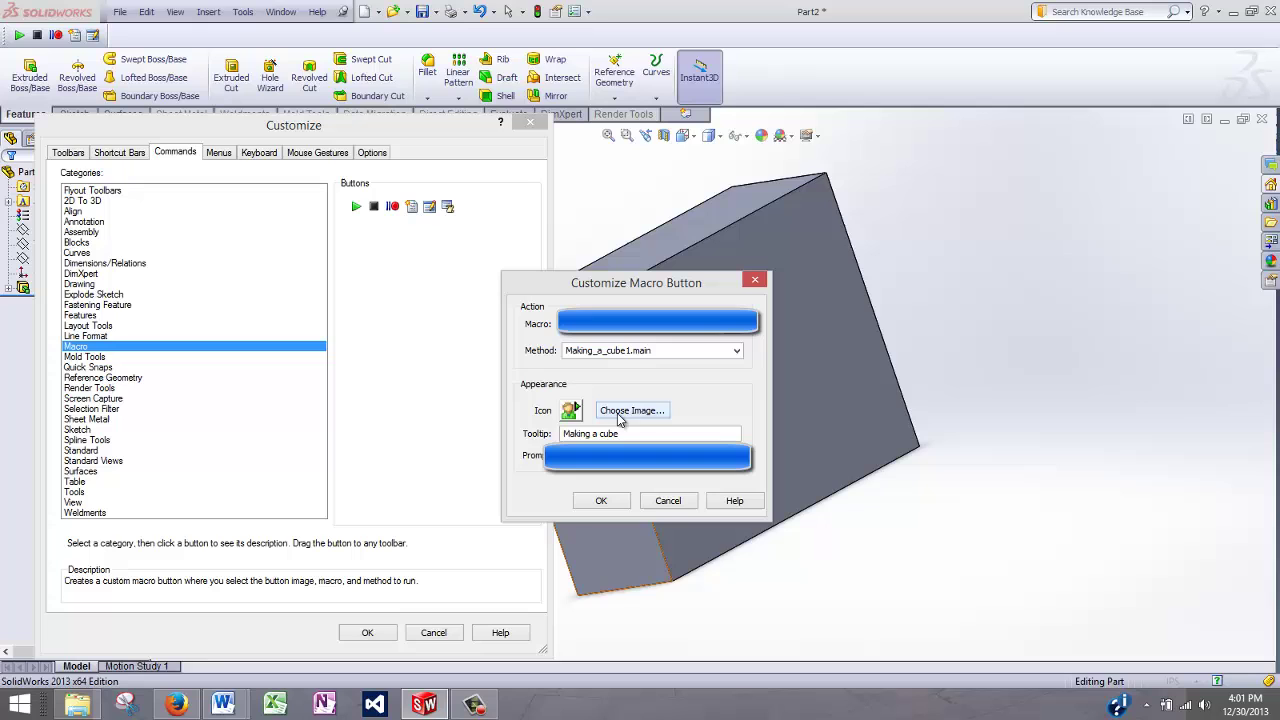
Choose the companion-cube bit image as the button's icon.
click(624, 409)
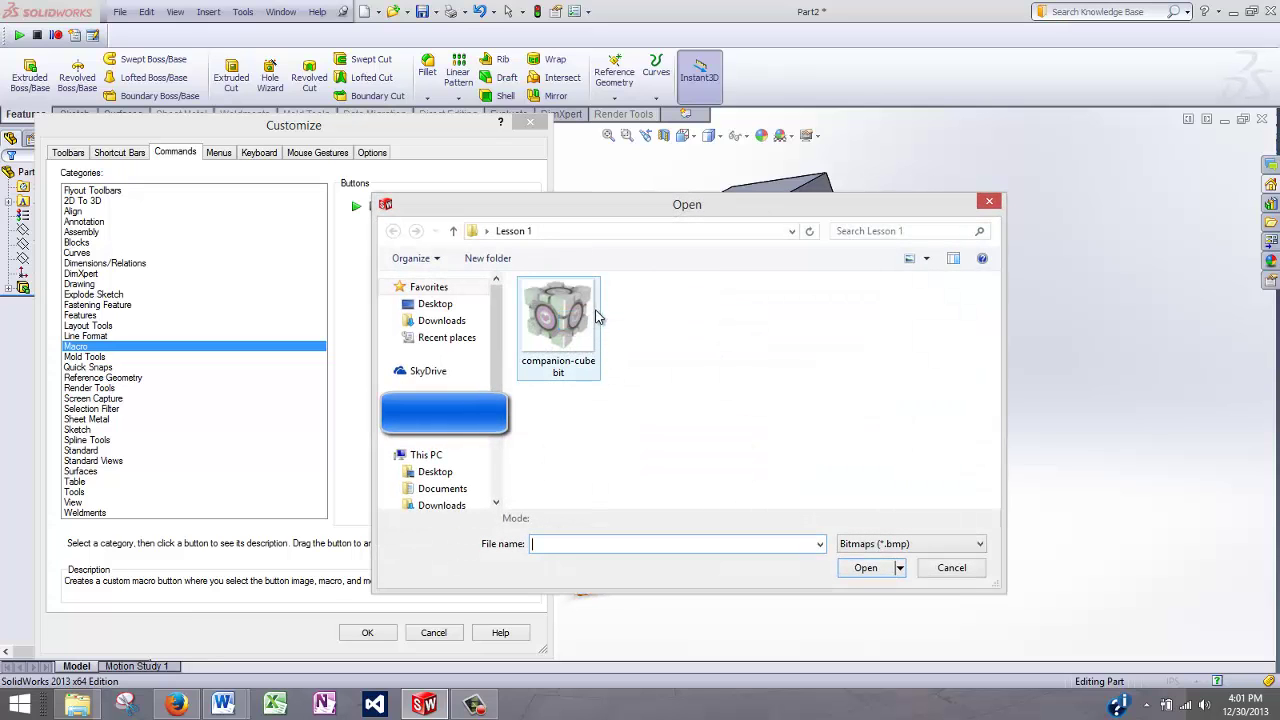
click(592, 318)
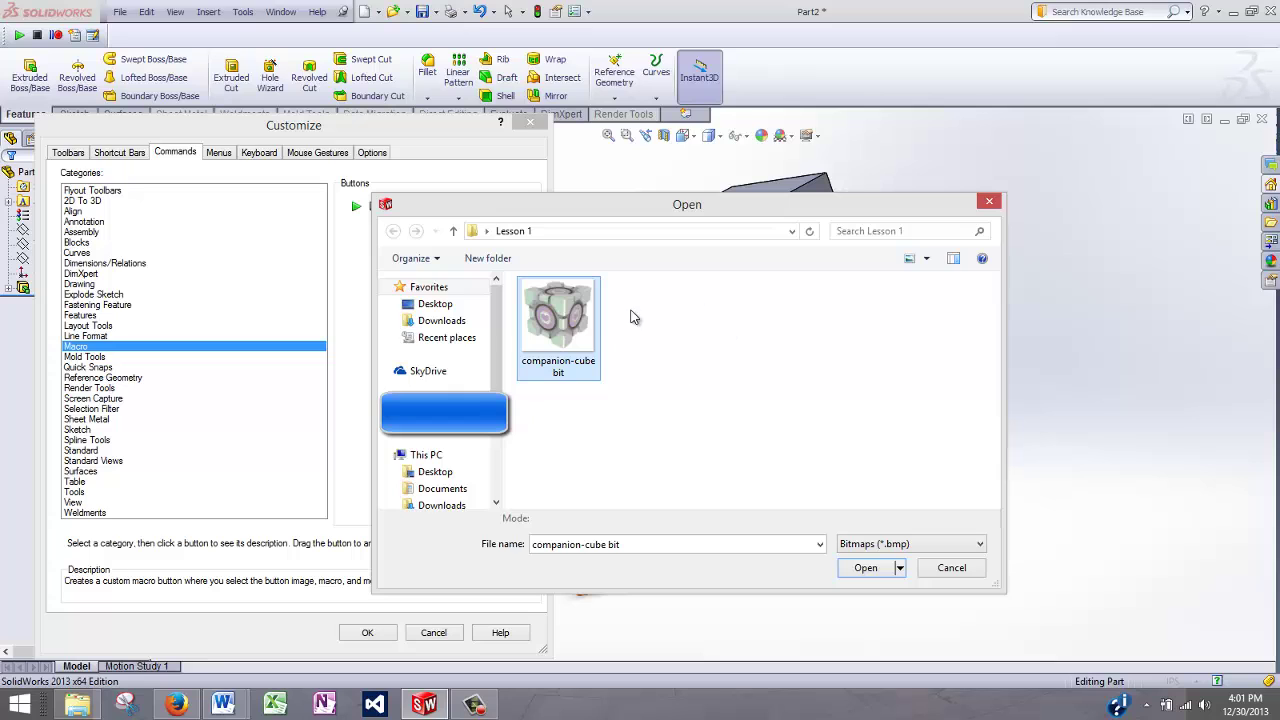
click(866, 568)
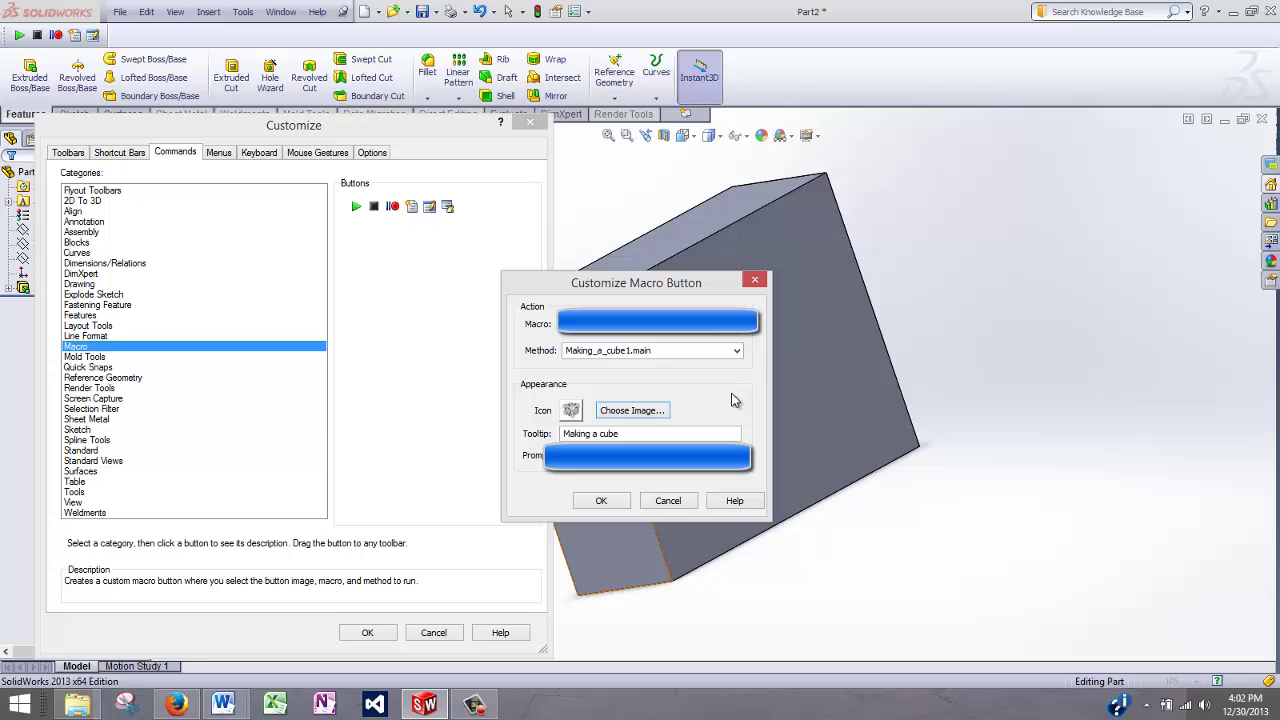
Confirm the button and close Customize, then run it to build Part3's block and discard Part3 without saving.
click(605, 501)
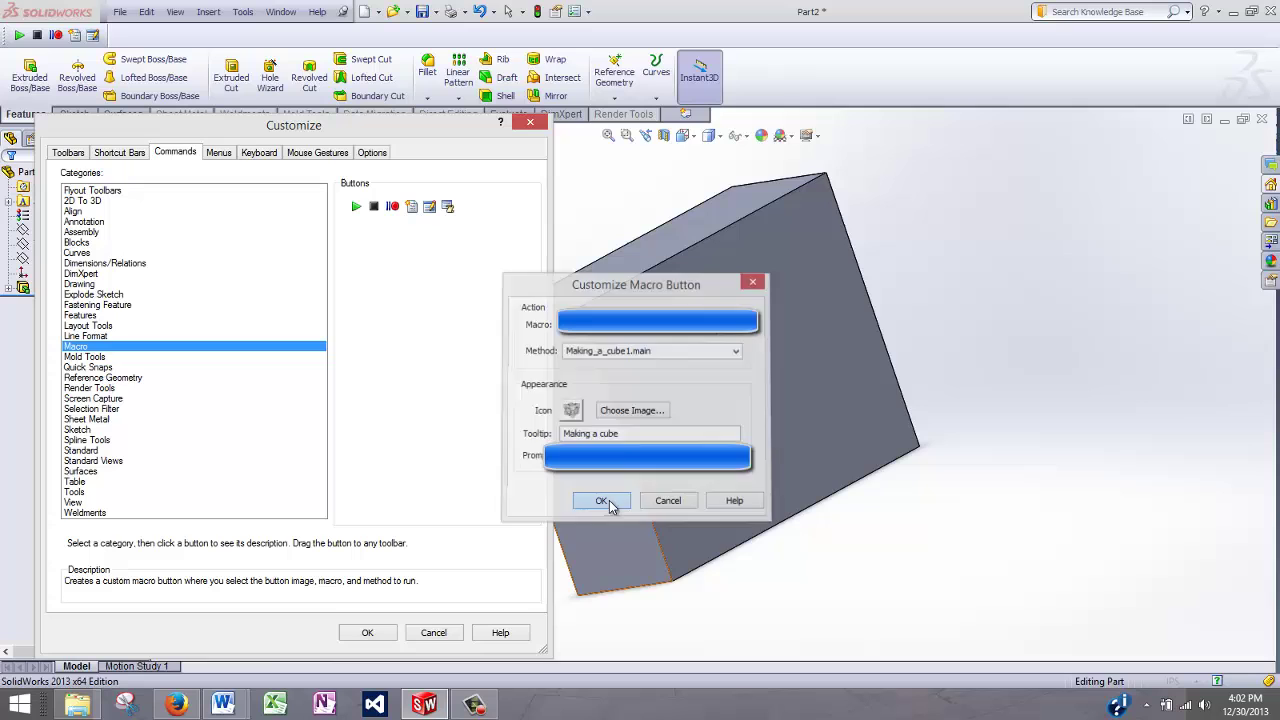
click(532, 123)
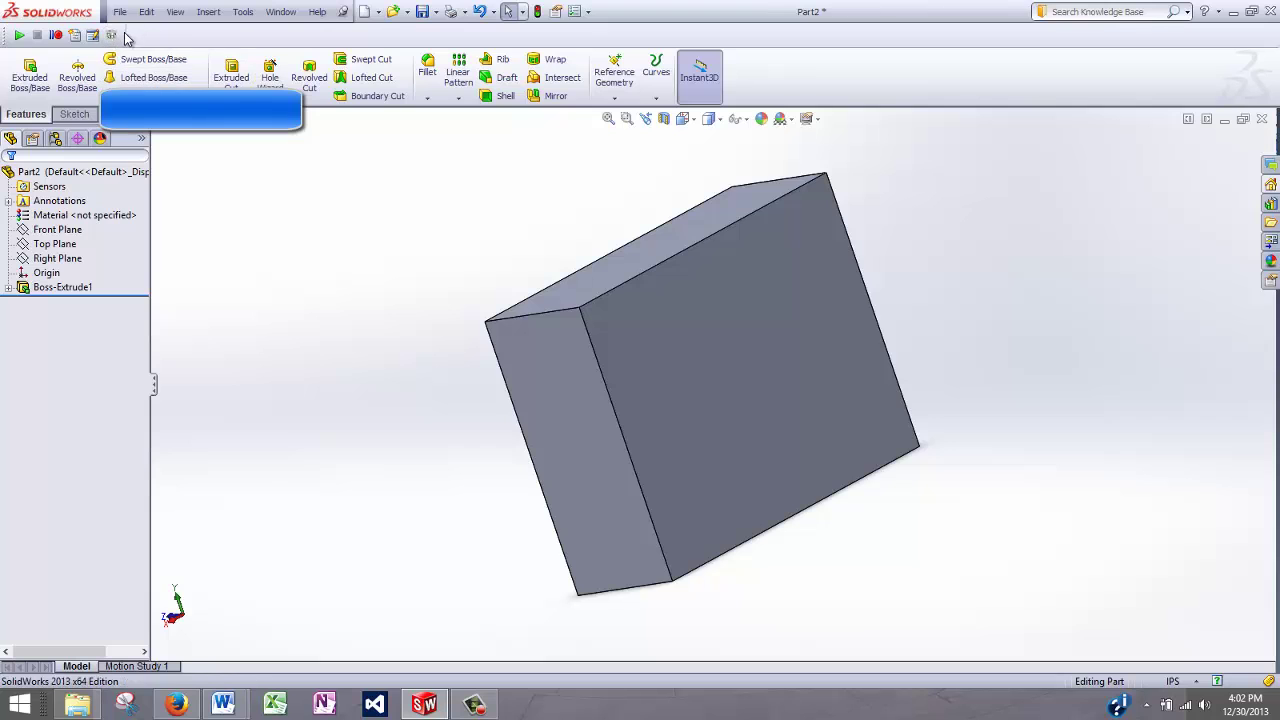
click(115, 38)
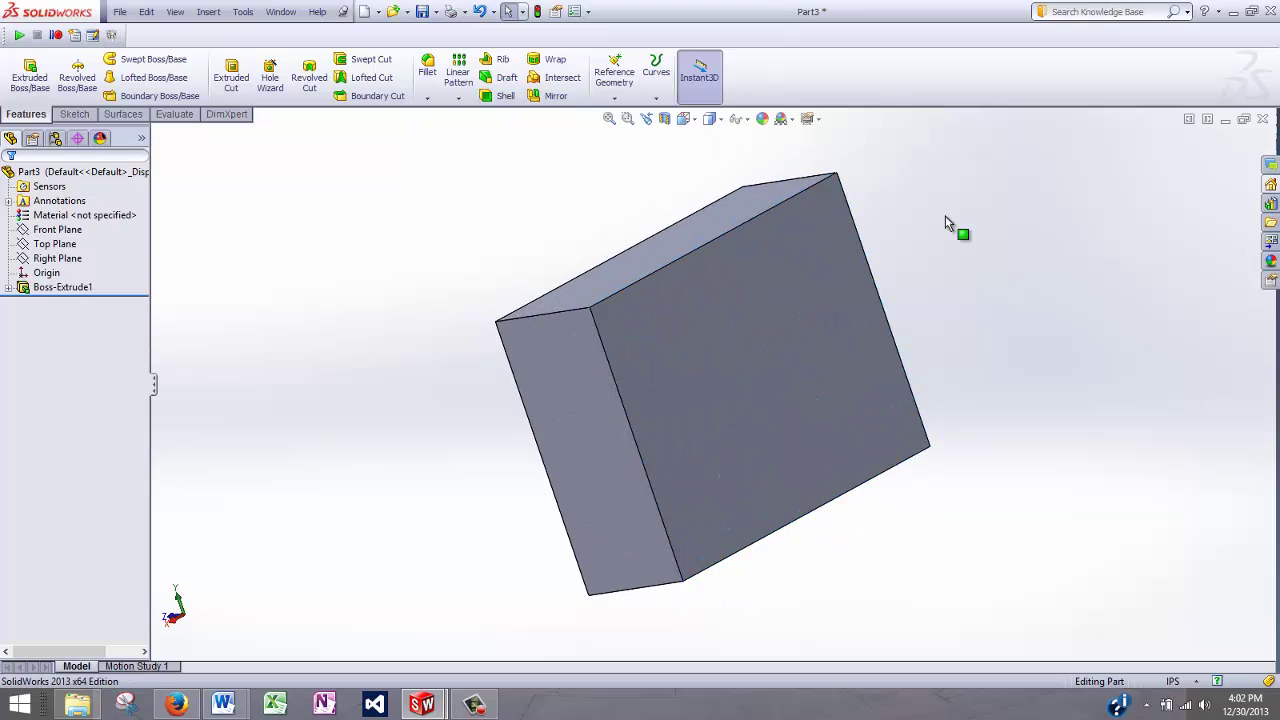
click(1262, 120)
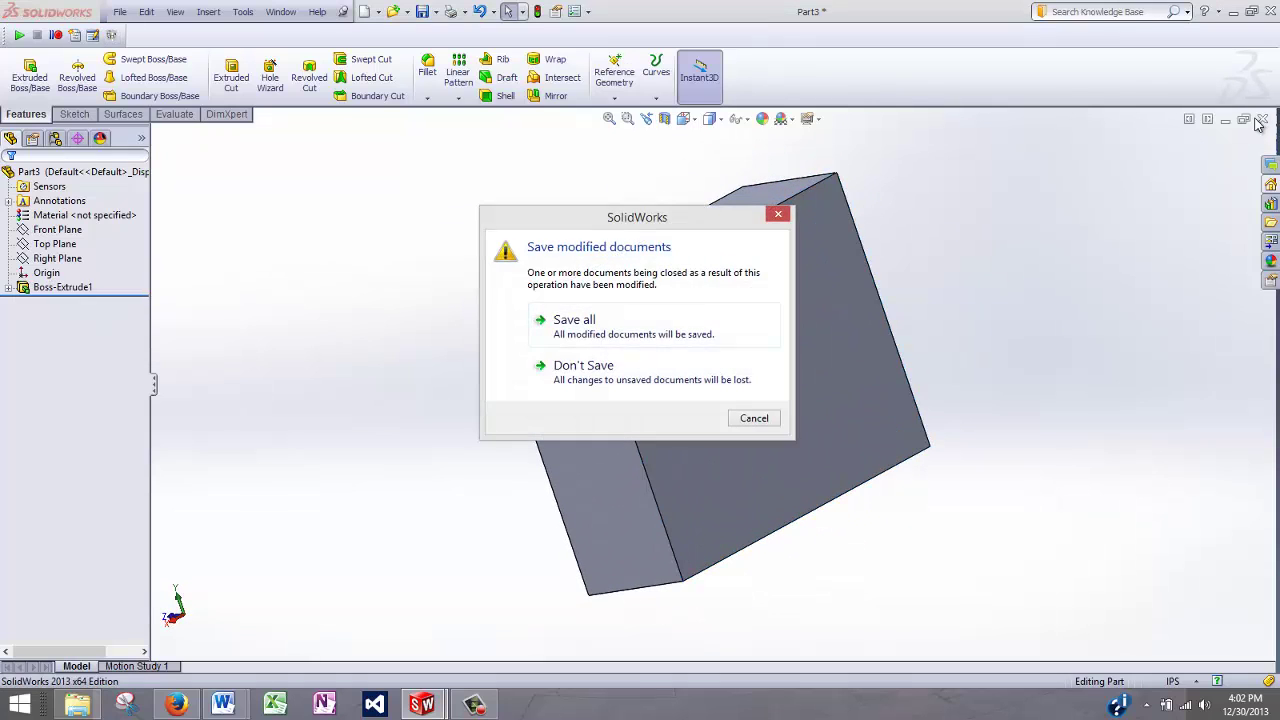
click(630, 375)
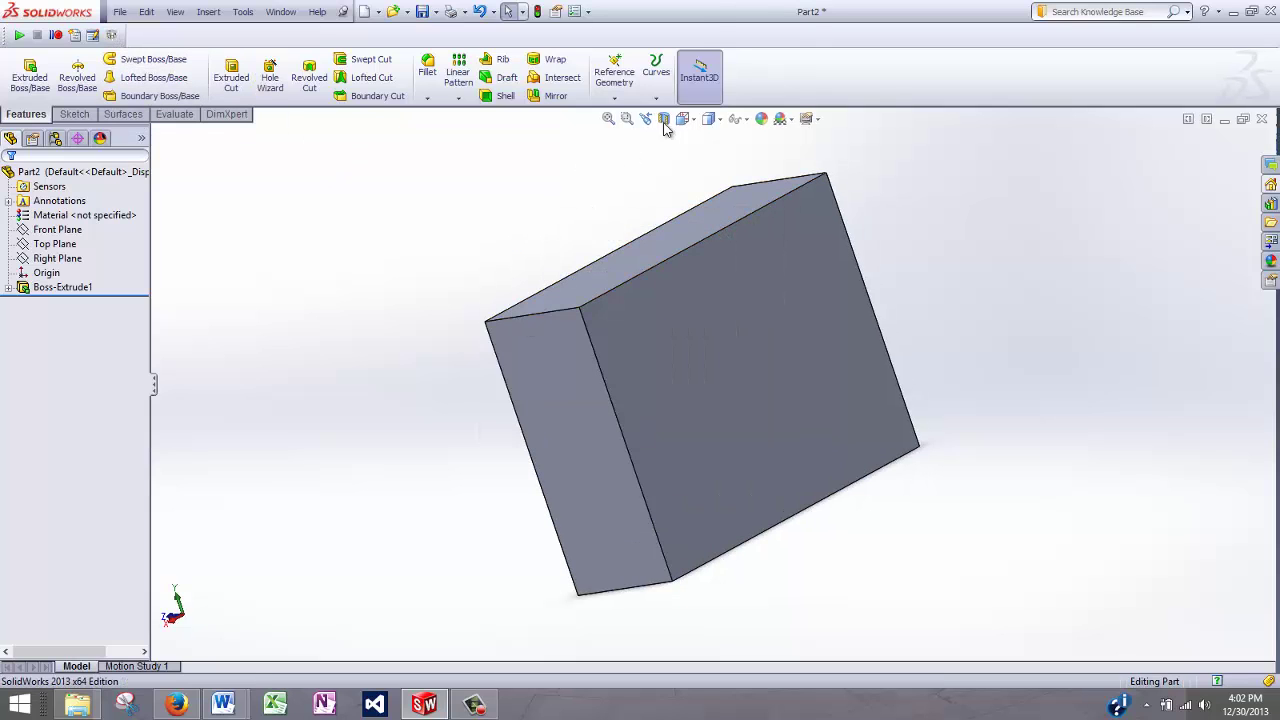
Open Customize, drag the cube macro button off the Macro toolbar, then close Customize.
right_click(700, 16)
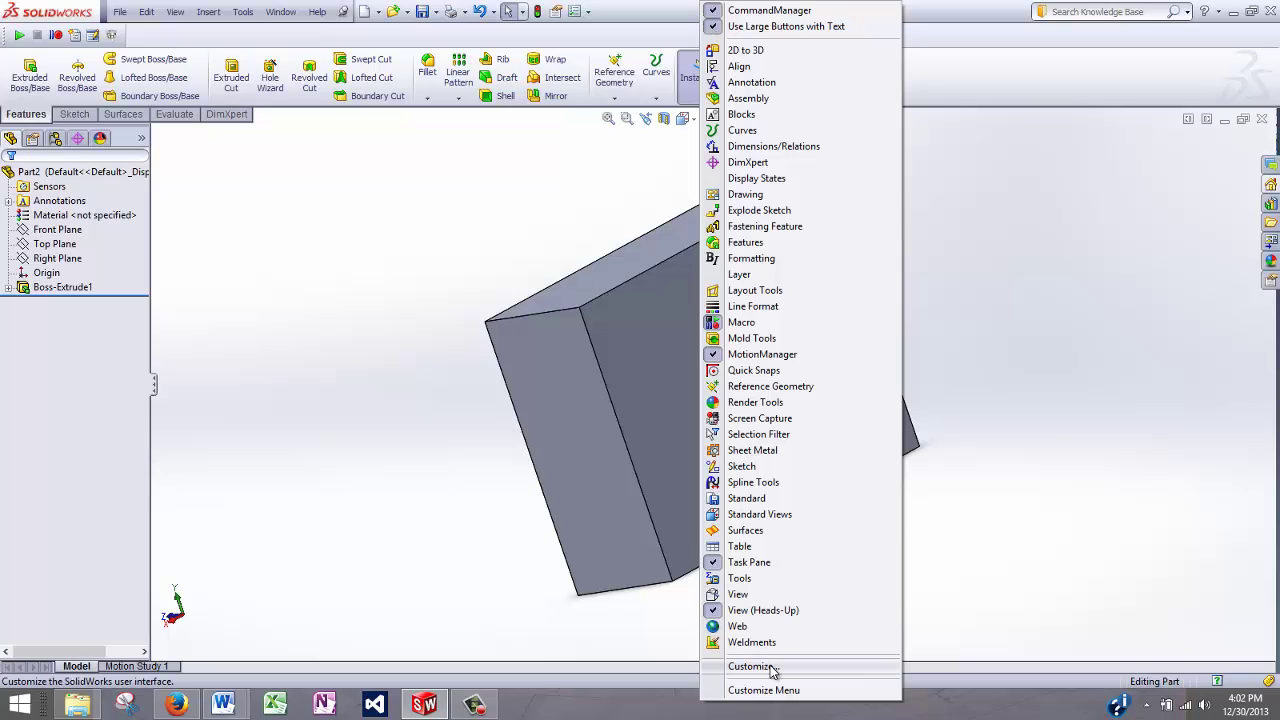
click(735, 666)
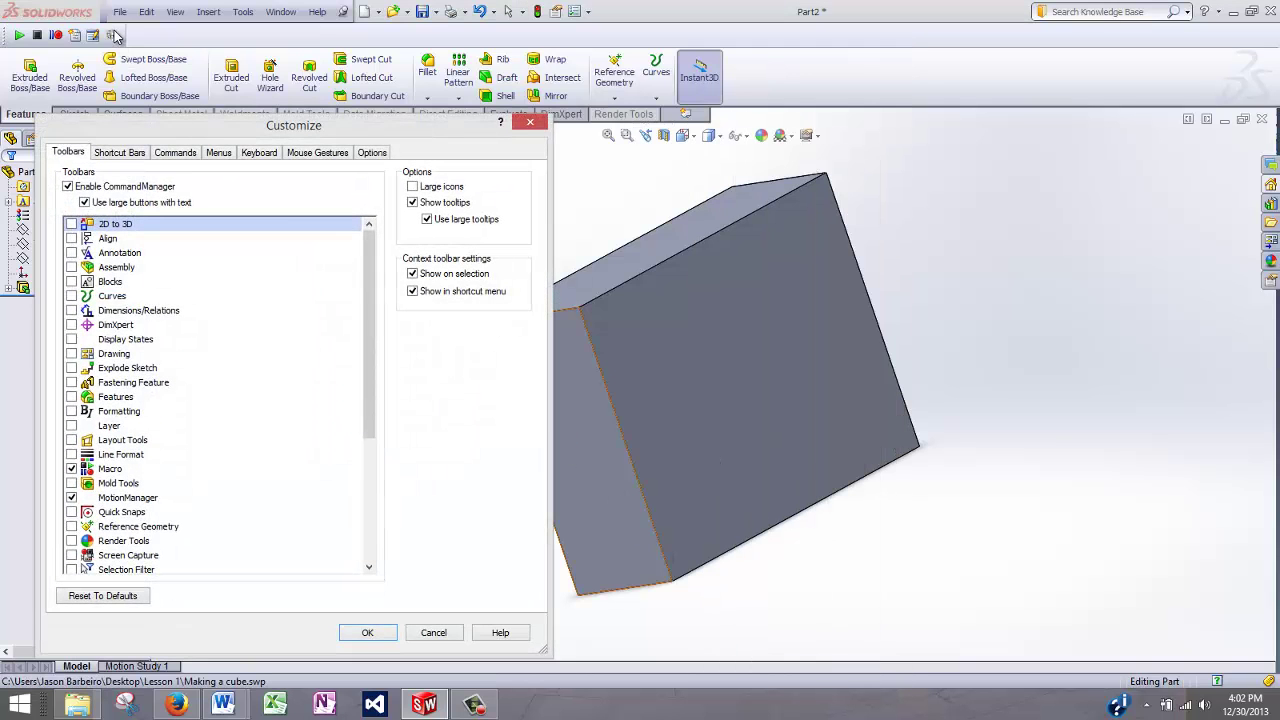
click(113, 37)
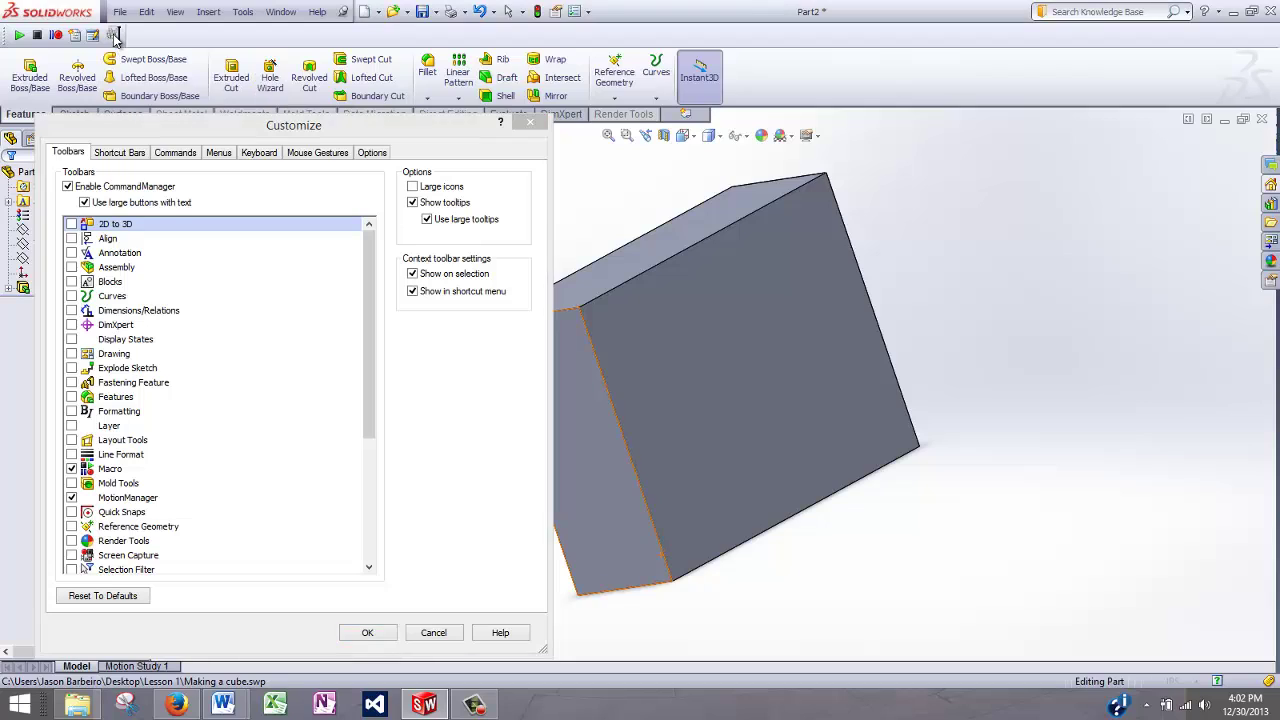
drag(113, 37, 184, 41)
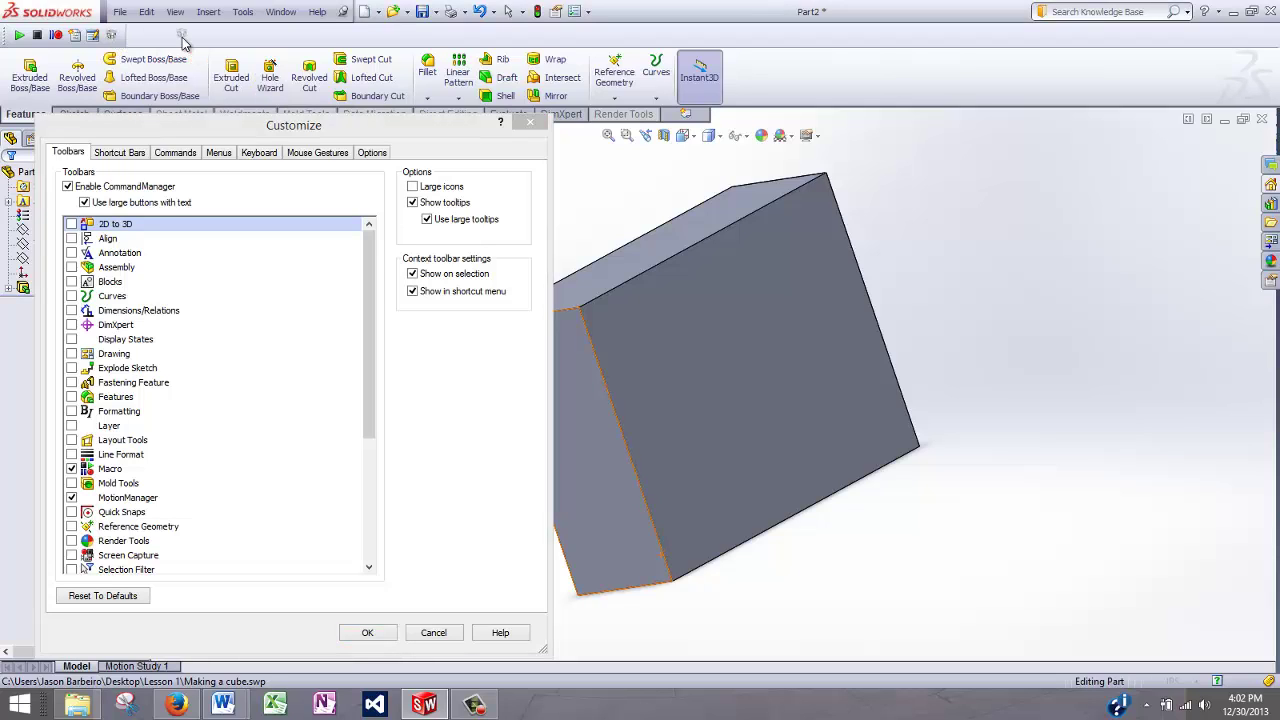
click(434, 633)
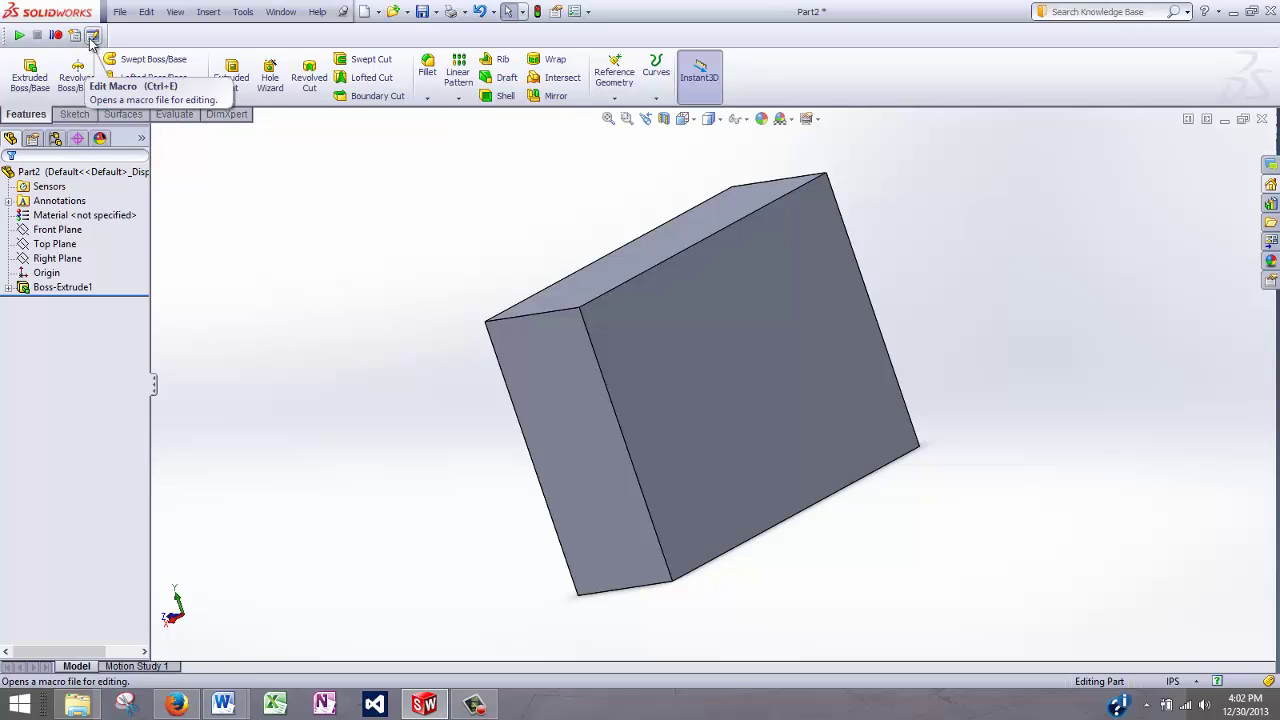
Use Edit Macro and select Making a cube.swp in the Lesson 1 folder.
click(92, 36)
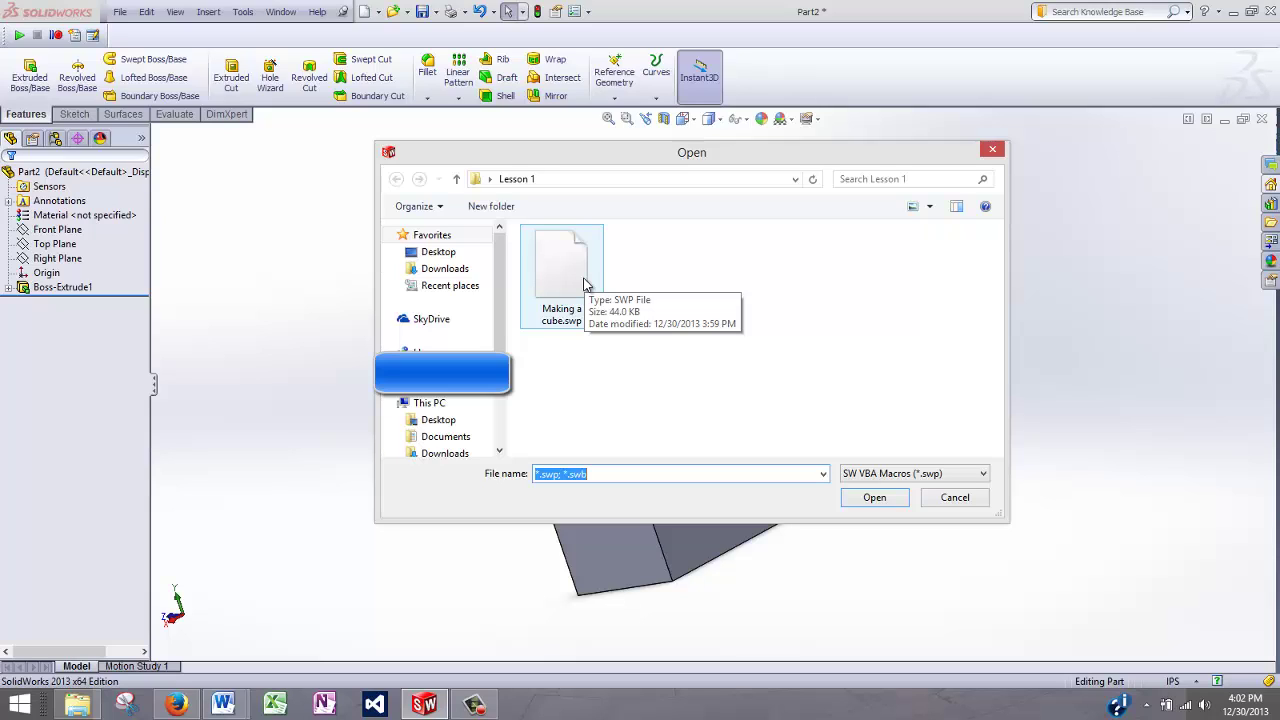
click(585, 285)
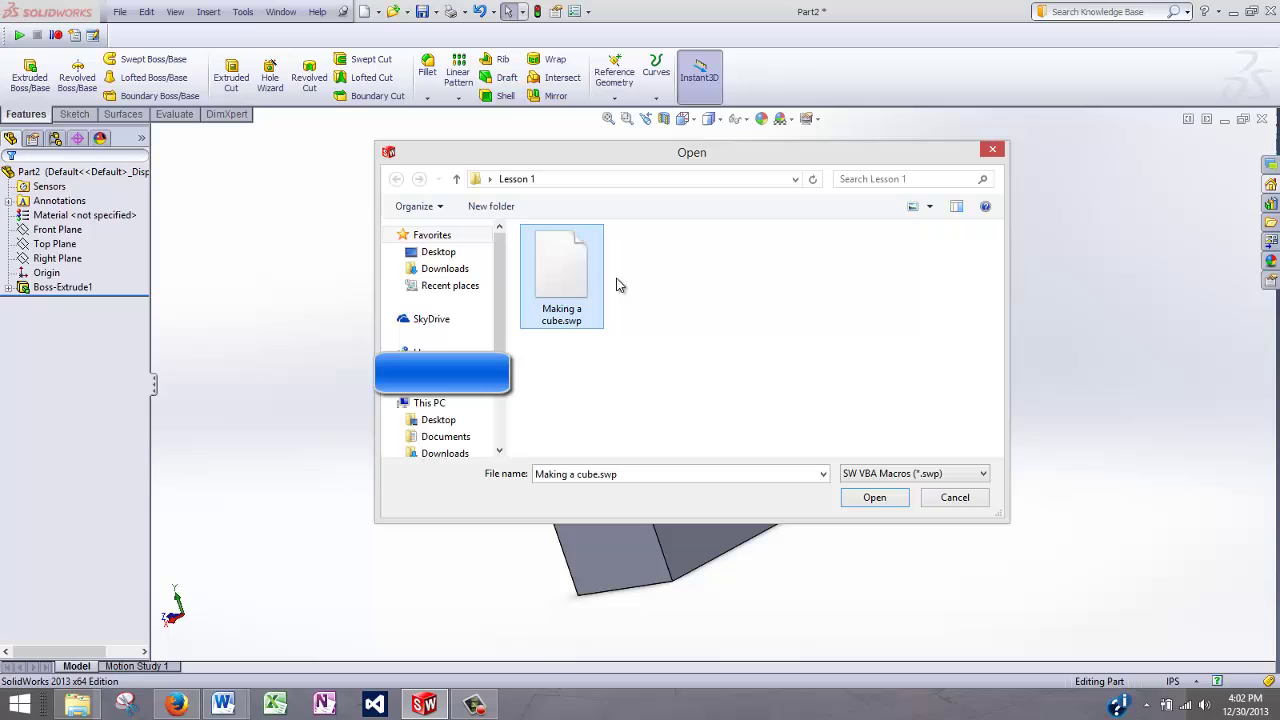